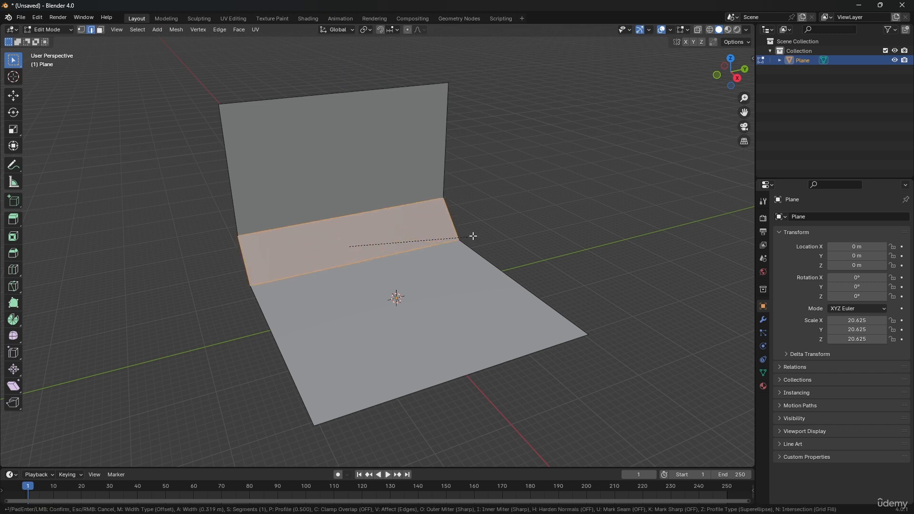
Bevel the fold between the plane's floor and wall into a many-segment curve and shade the plane smooth
scroll(485, 237, up, 13)
click(485, 237)
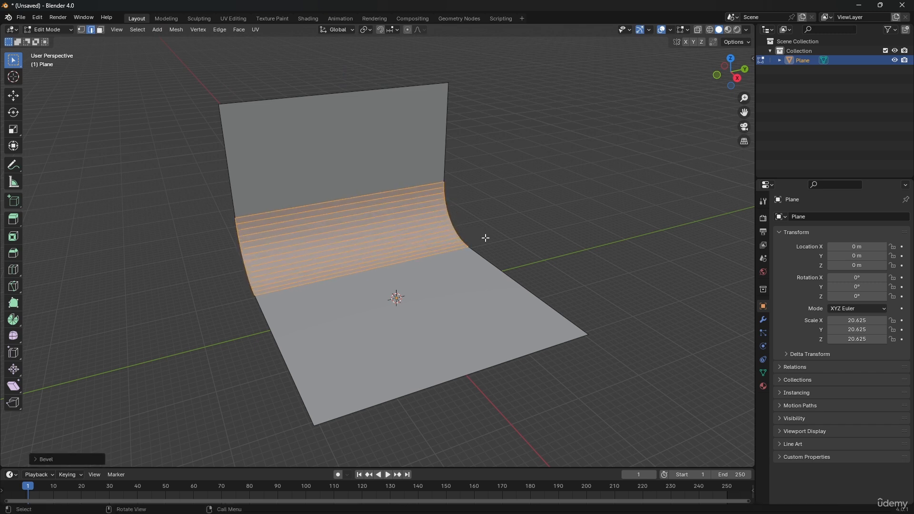
key(Tab)
right_click(407, 247)
click(407, 247)
Scale the curved backdrop plane up uniformly to a scale of about 78.7
scroll(406, 288, up, 5)
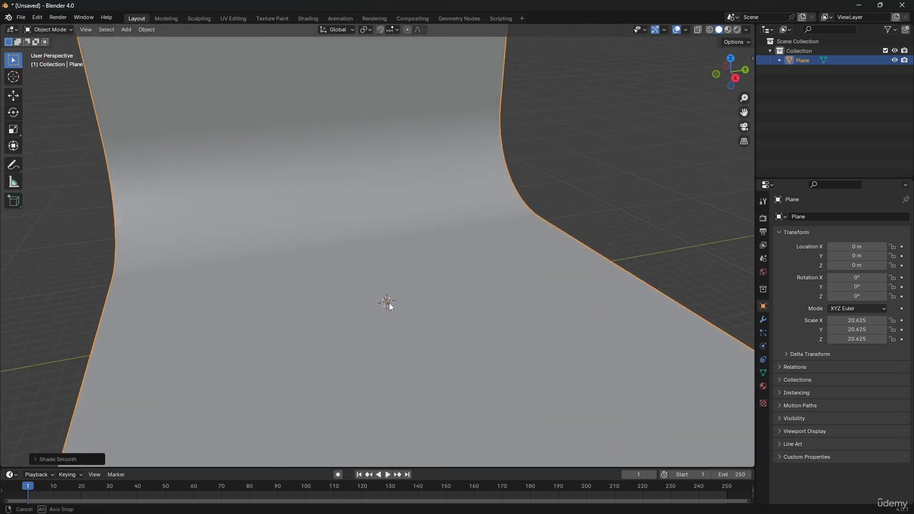
key(s)
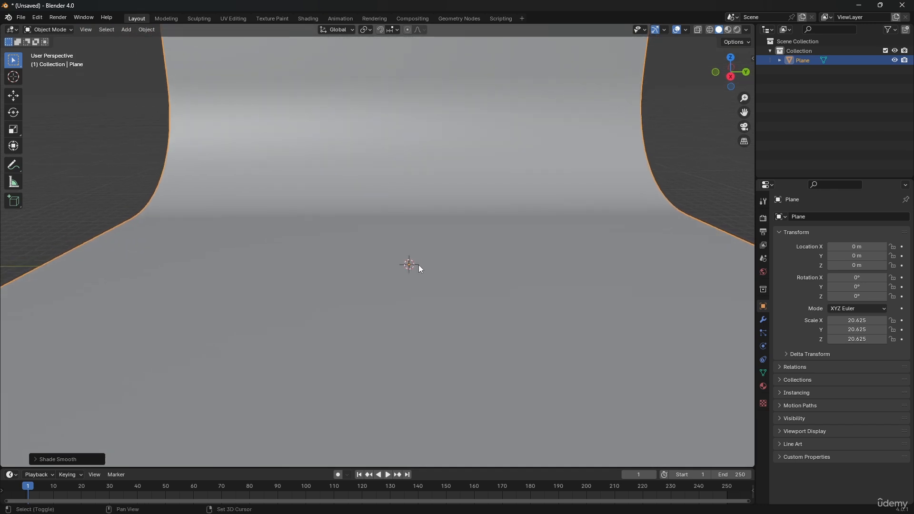
click(643, 245)
Add a mesh circle on the backdrop floor and scale it up to about 3.96
middle_drag(651, 241, 473, 252)
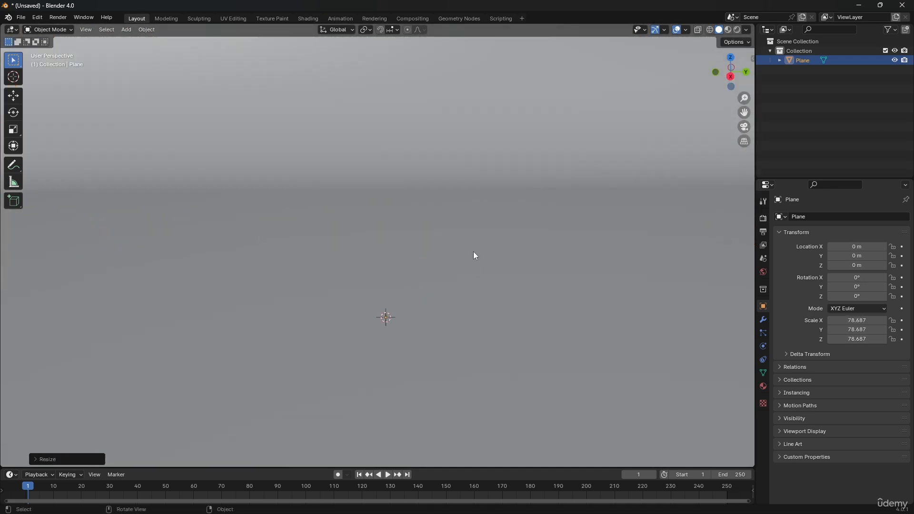
key(shift+a)
mouse_move(363, 287)
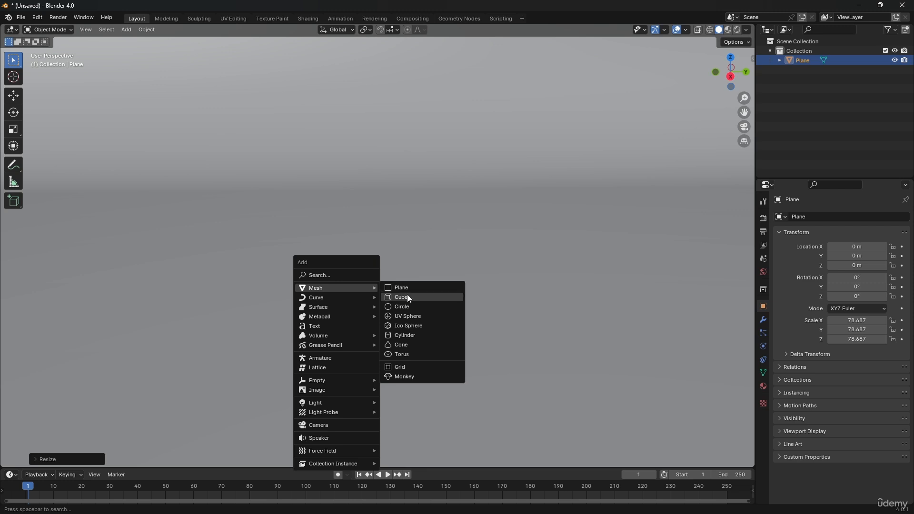
click(411, 307)
key(s)
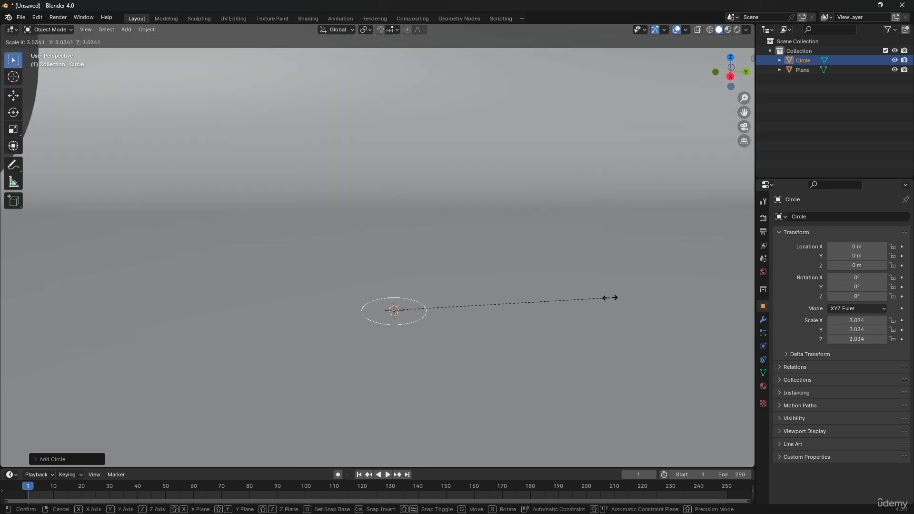
click(676, 278)
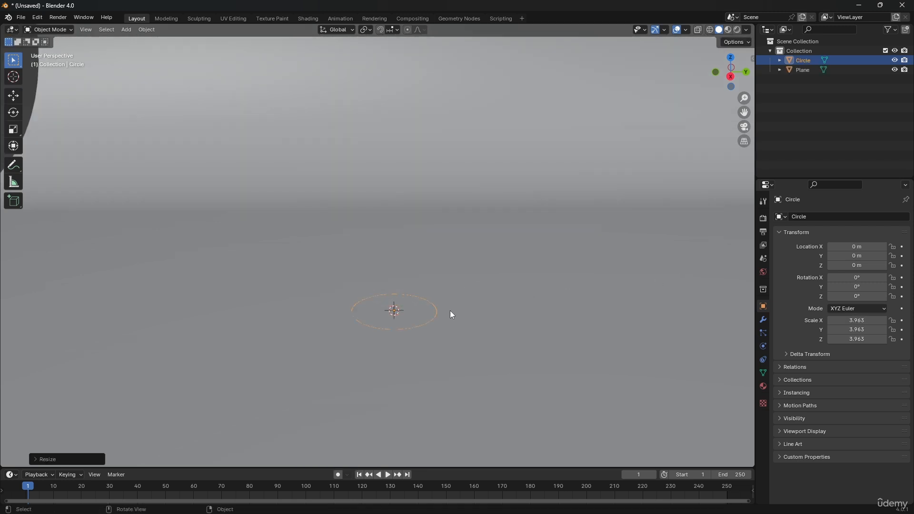
Fill the circle with a face and raise it along Z to about 4.25 m
scroll(413, 320, up, 3)
key(Tab)
key(f)
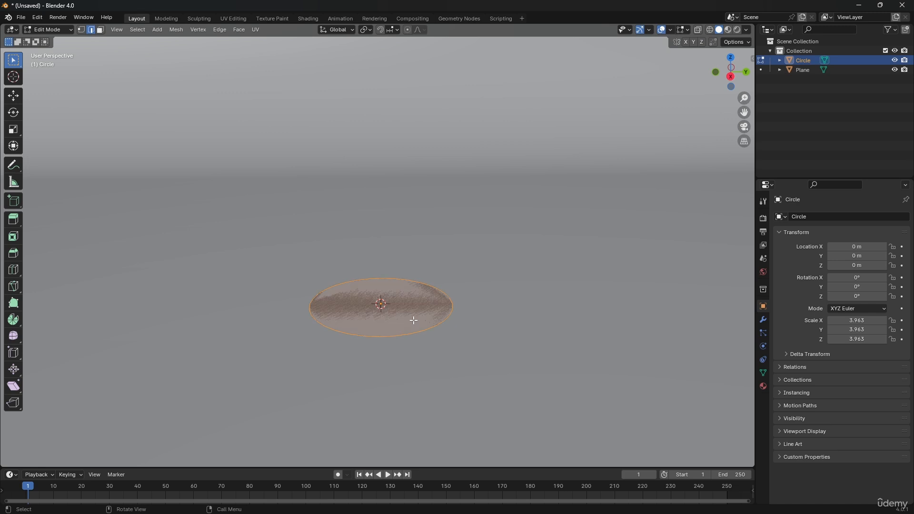
key(Tab)
key(g)
key(z)
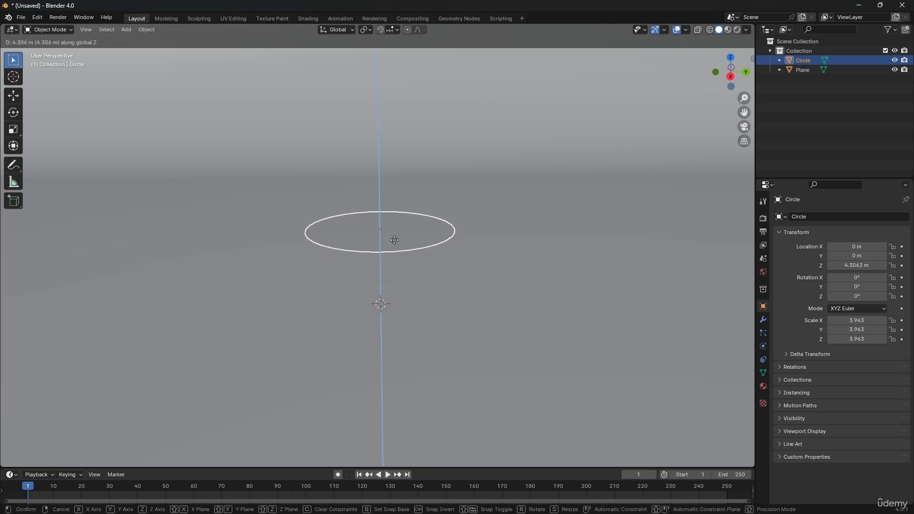
click(399, 248)
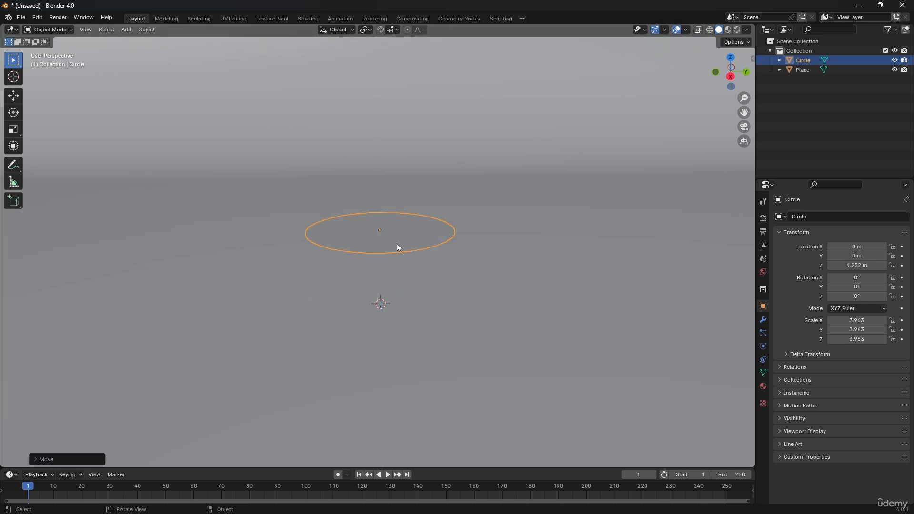
Add a Solidify modifier to the circle with a thickness of 0.057 m
click(764, 319)
click(795, 215)
mouse_move(776, 245)
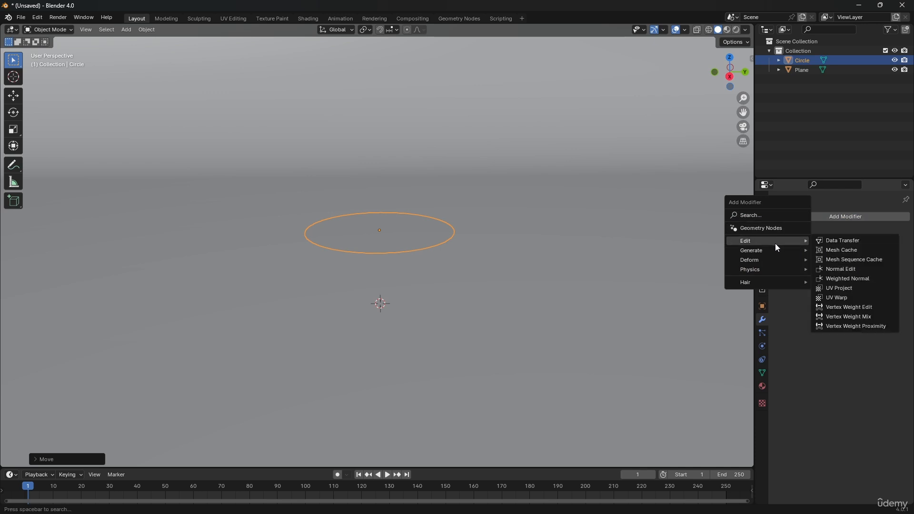
click(833, 364)
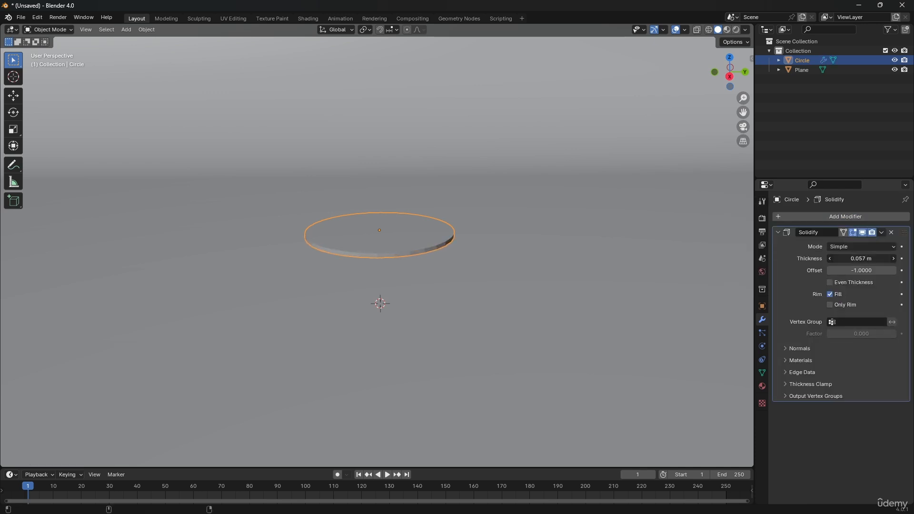
Shade the disc smooth with Auto Smooth enabled at 30°
right_click(400, 238)
click(399, 238)
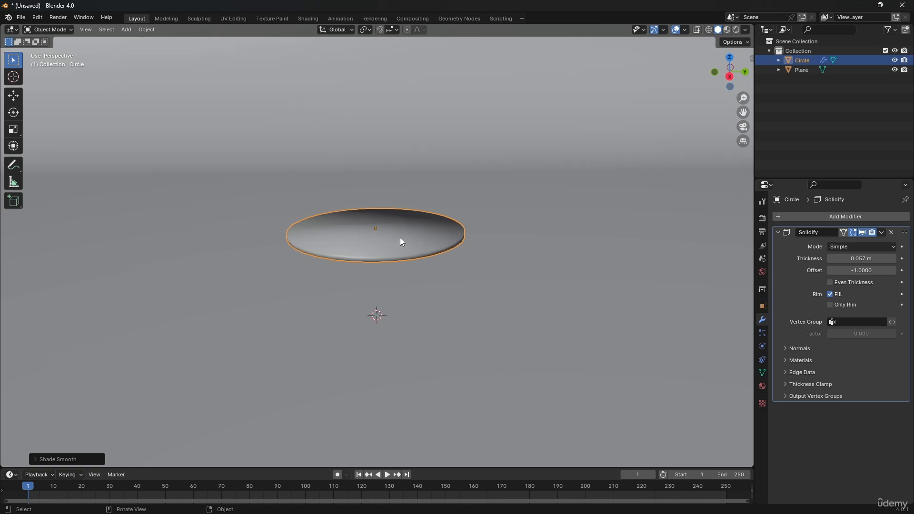
scroll(403, 239, up, 2)
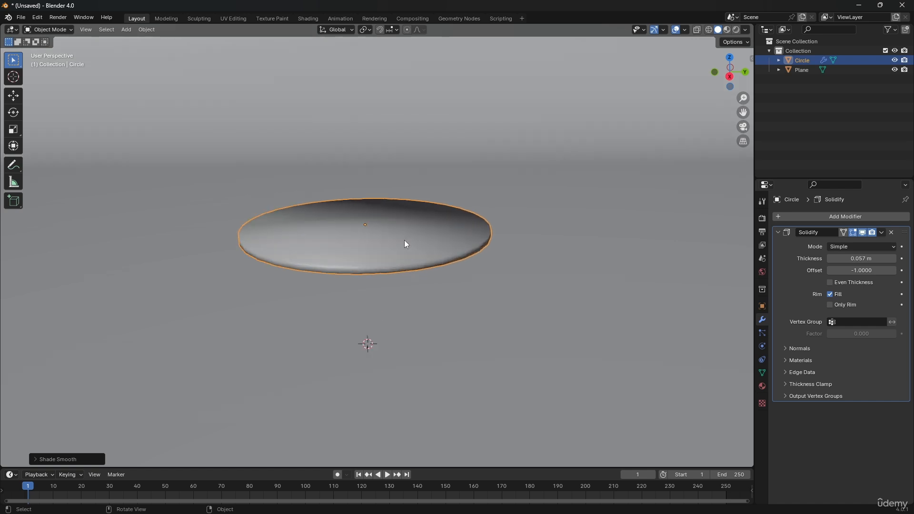
click(83, 458)
click(97, 446)
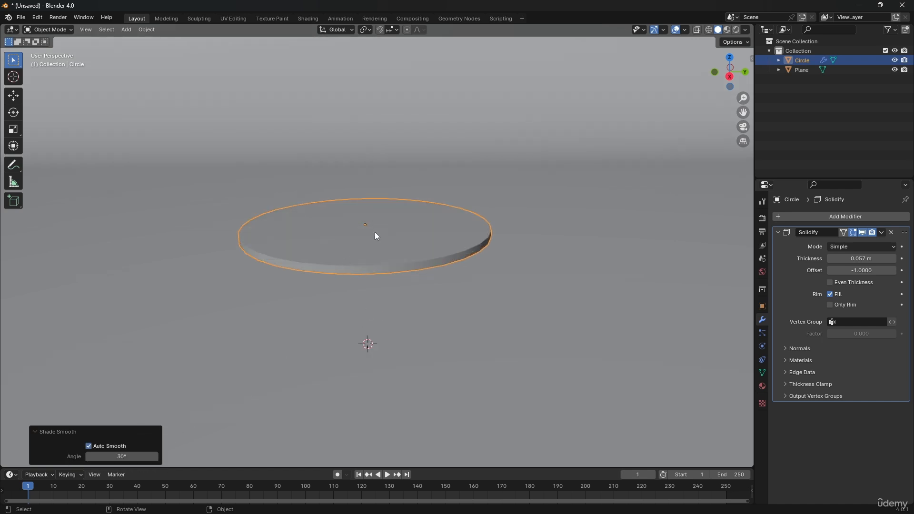
Duplicate the disc and place the copy about 2.77 m straight above it along Z
middle_drag(376, 236, 385, 266)
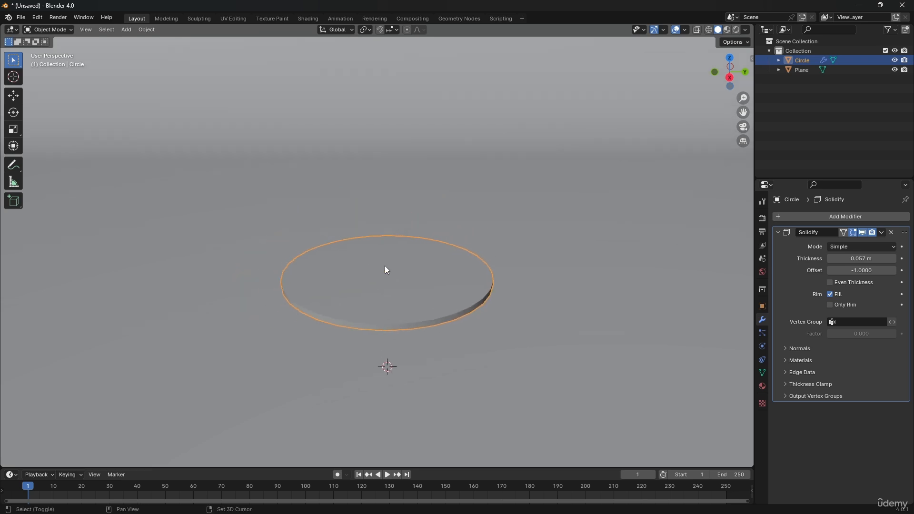
scroll(384, 265, down, 2)
key(shift+d)
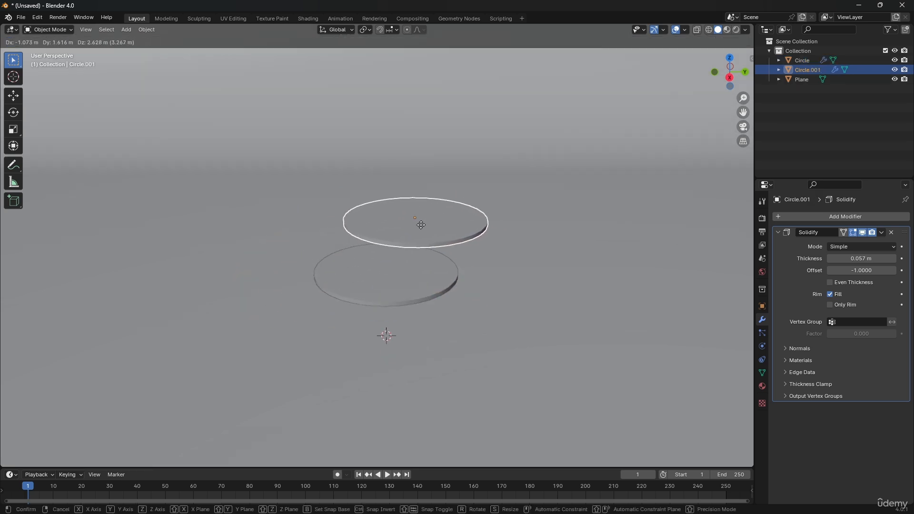
key(z)
click(414, 232)
Stretch the upper disc along Y by about 1.228 and reduce its Solidify thickness to 0.032 m
key(s)
key(x)
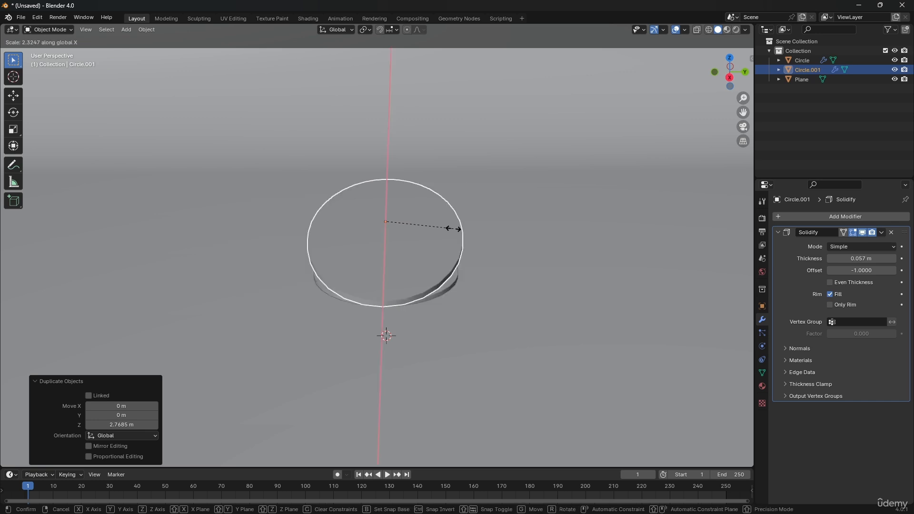
key(y)
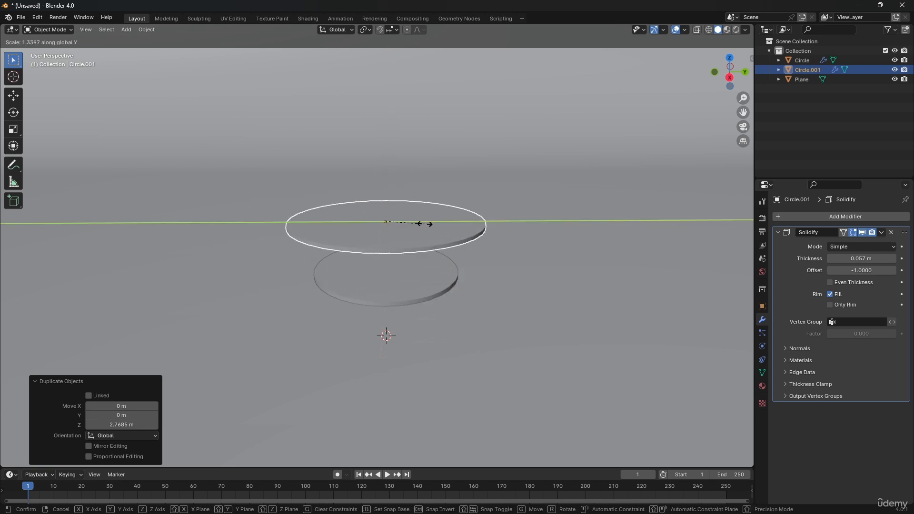
click(421, 233)
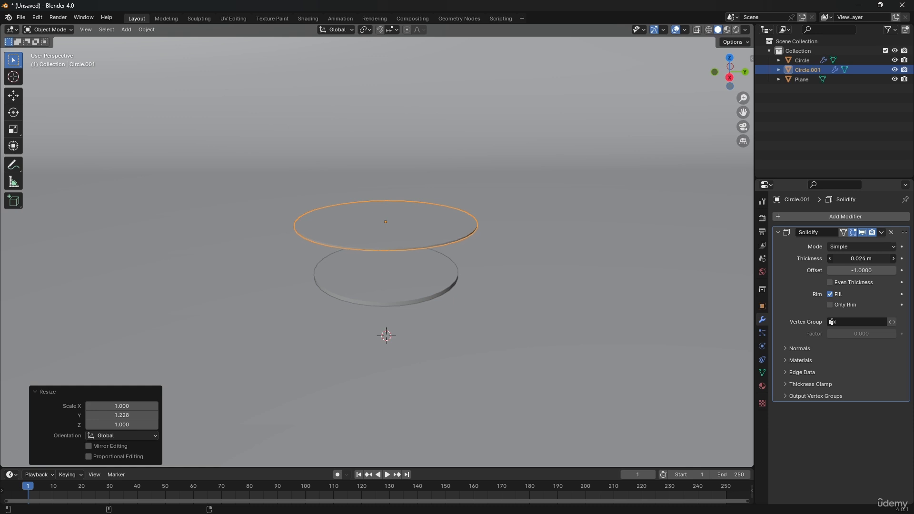
From a side view, tilt the upper disc by about -21.9°
middle_drag(473, 231, 365, 229)
key(r)
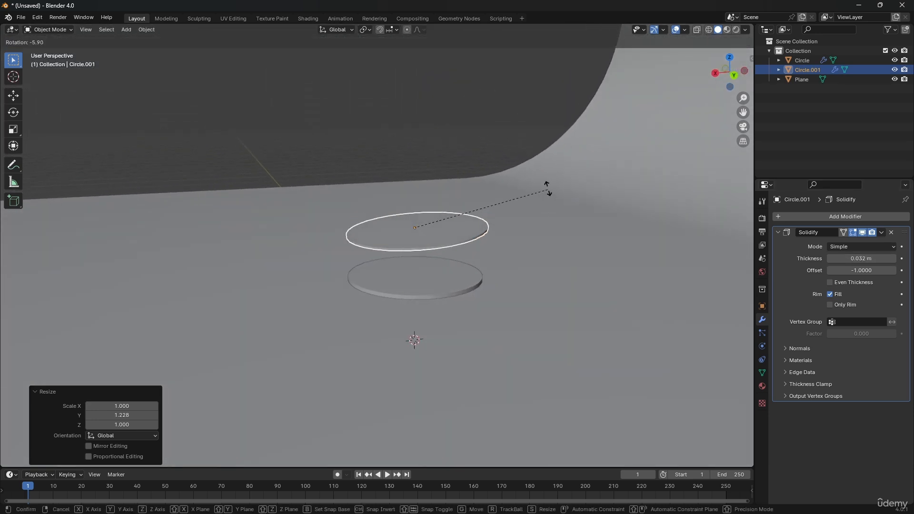
click(513, 166)
Duplicate the tilted disc and move the copy upward along Z
middle_drag(468, 224, 541, 242)
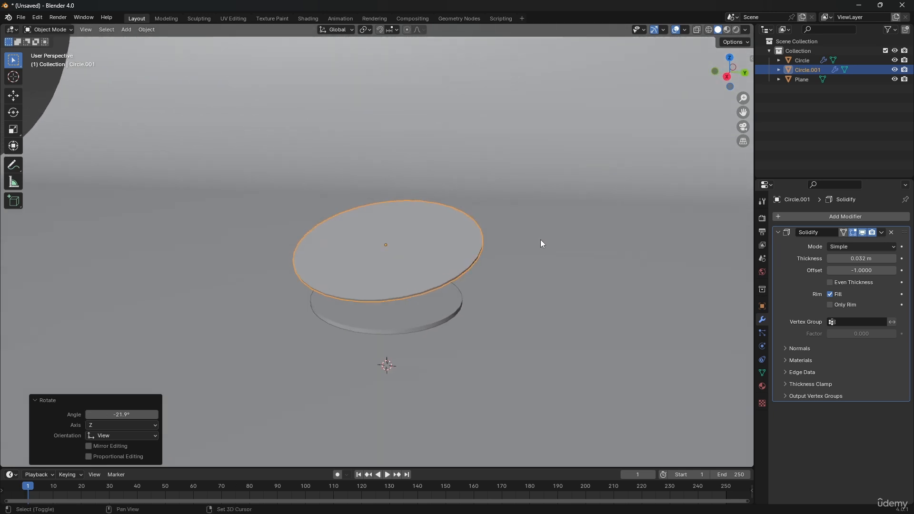
key(shift+d)
key(z)
click(549, 193)
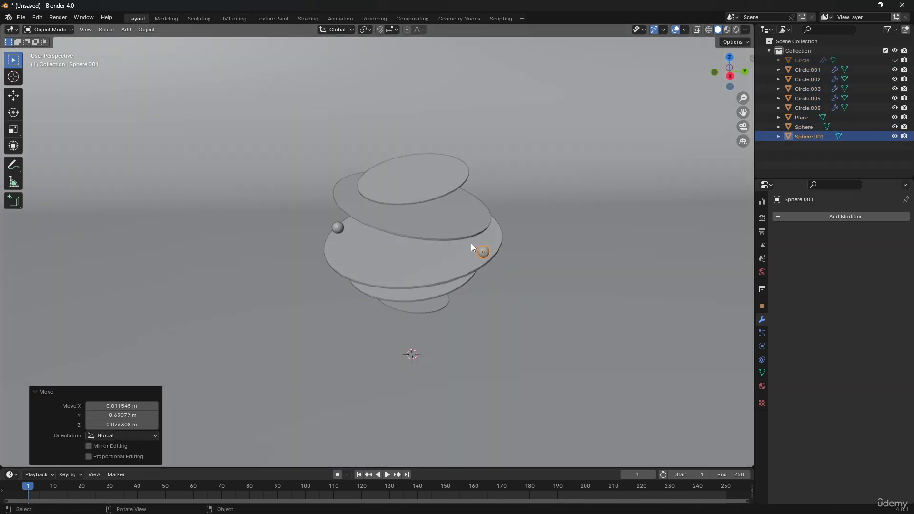
Add a camera to the scene and look through it
scroll(447, 250, down, 6)
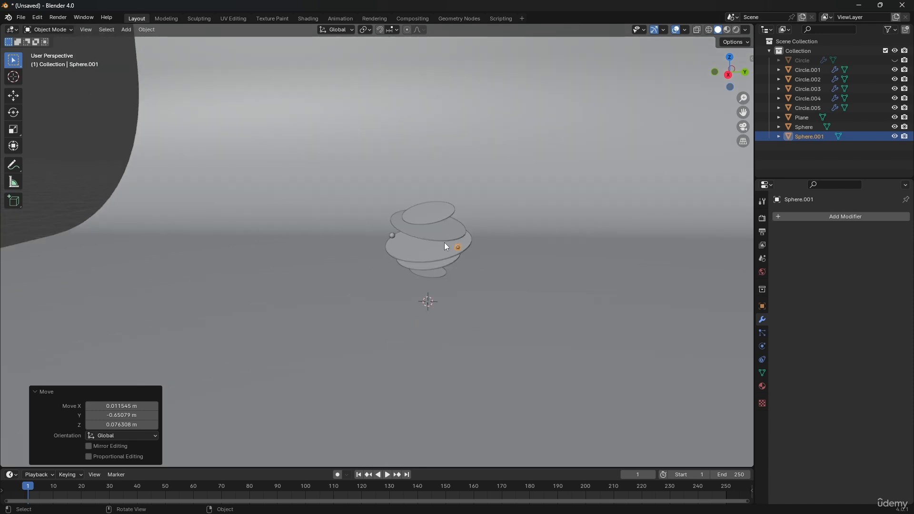
scroll(448, 245, up, 3)
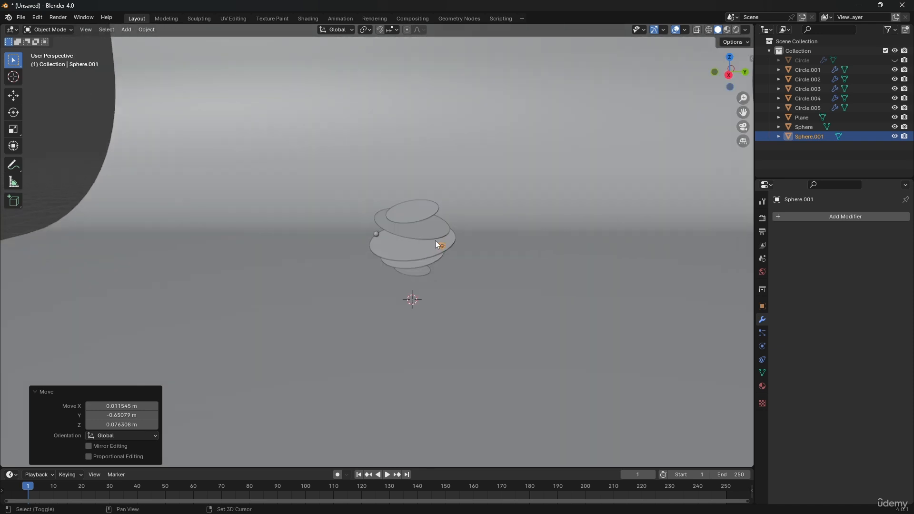
key(shift+a)
mouse_move(438, 243)
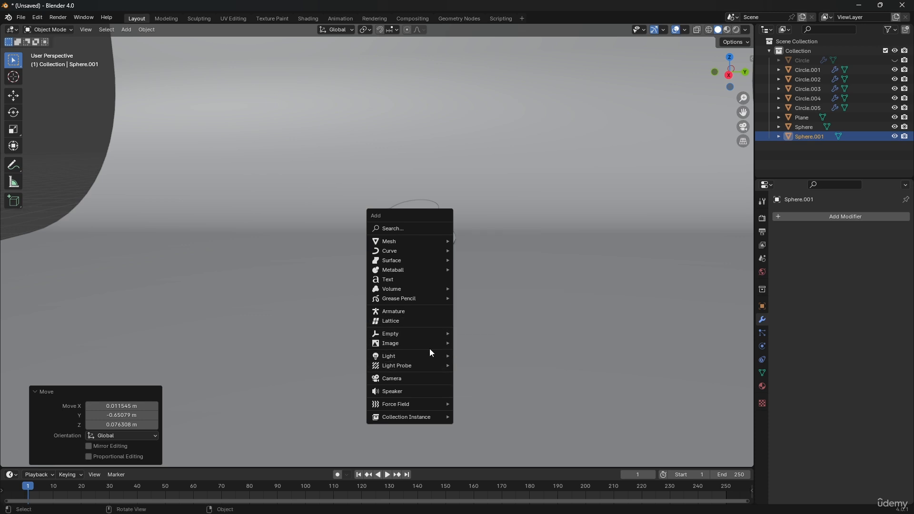
click(434, 378)
key(KP_0)
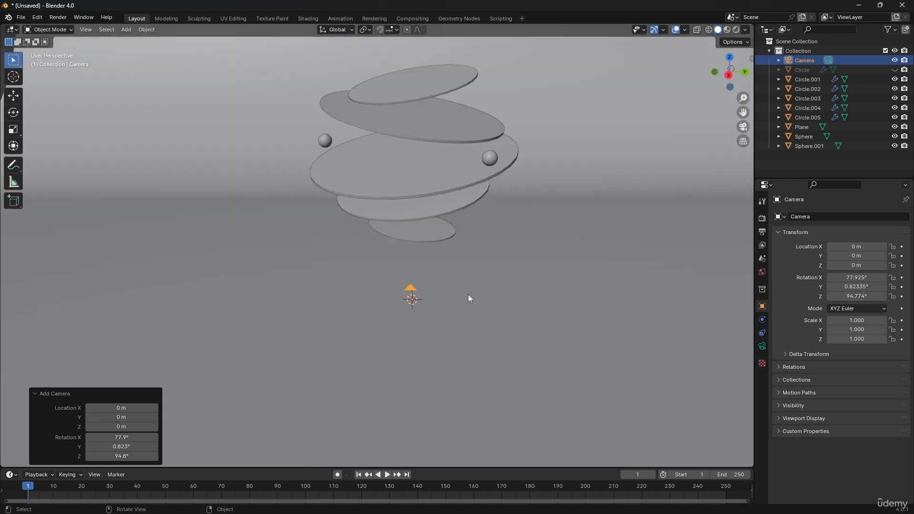
Fly the camera back and up to about X 22.8, Y 3.1, Z 7.6 m, framing the stacked discs and spheres
key(shift+grave)
key(s)
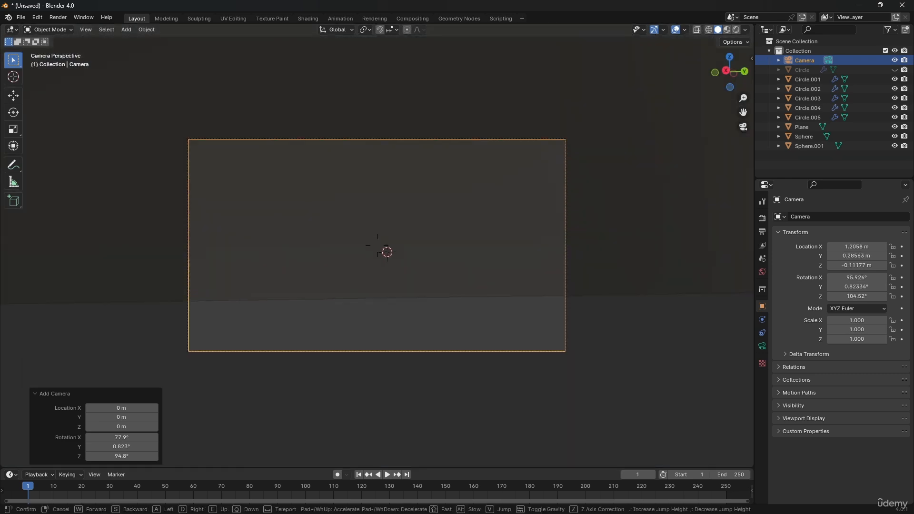
key(e)
key(d)
key(s)
key(e)
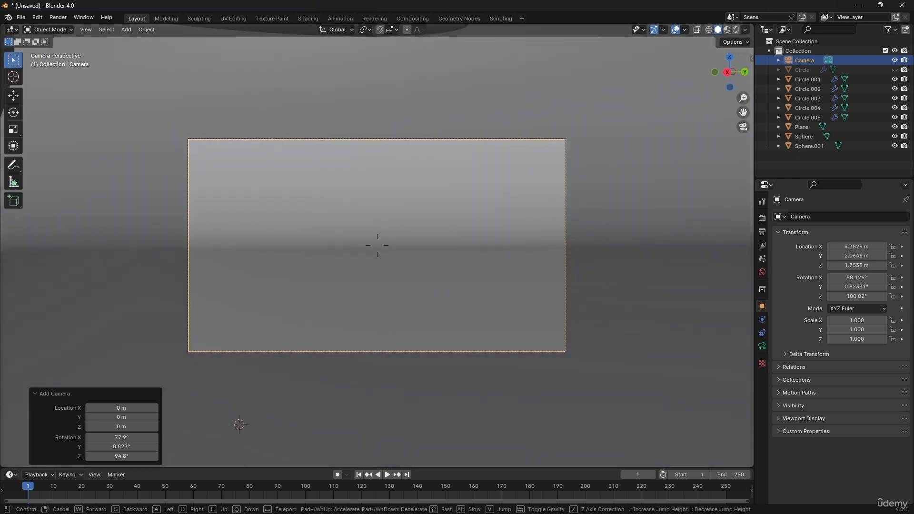
key(s)
key(e)
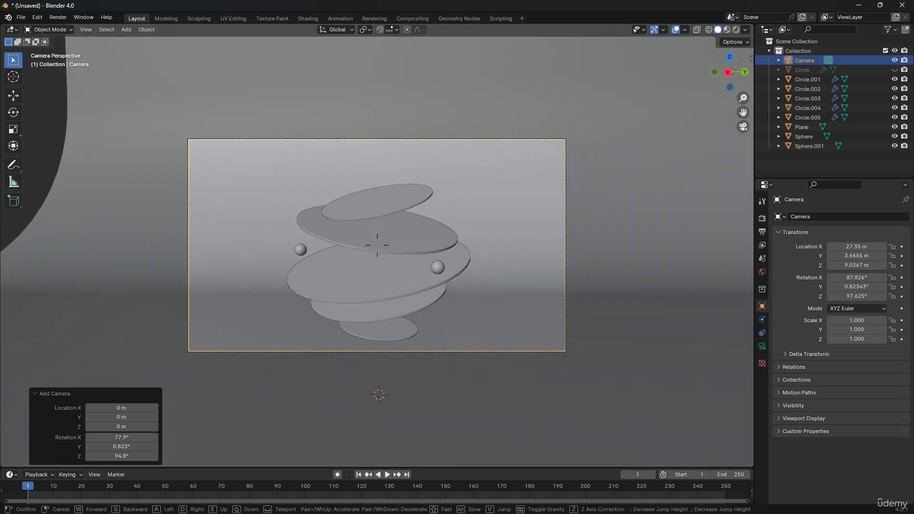
key(w)
key(w)
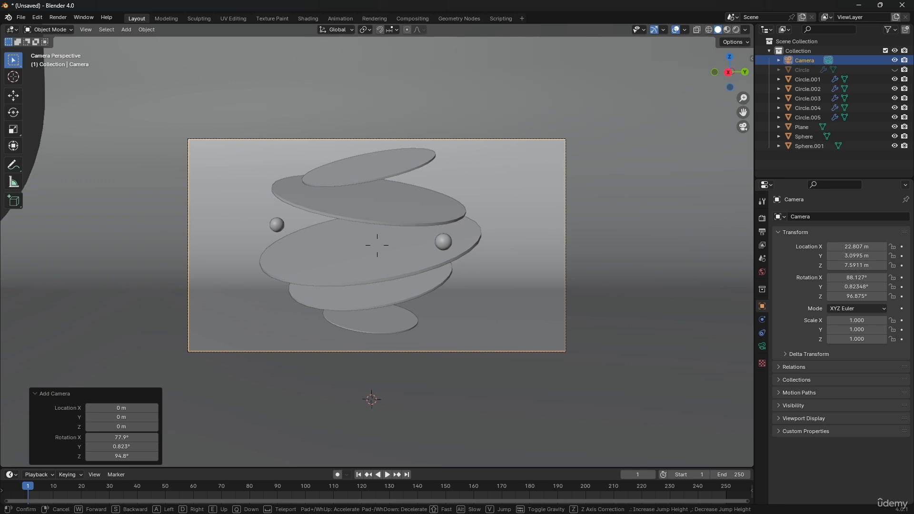
click(469, 298)
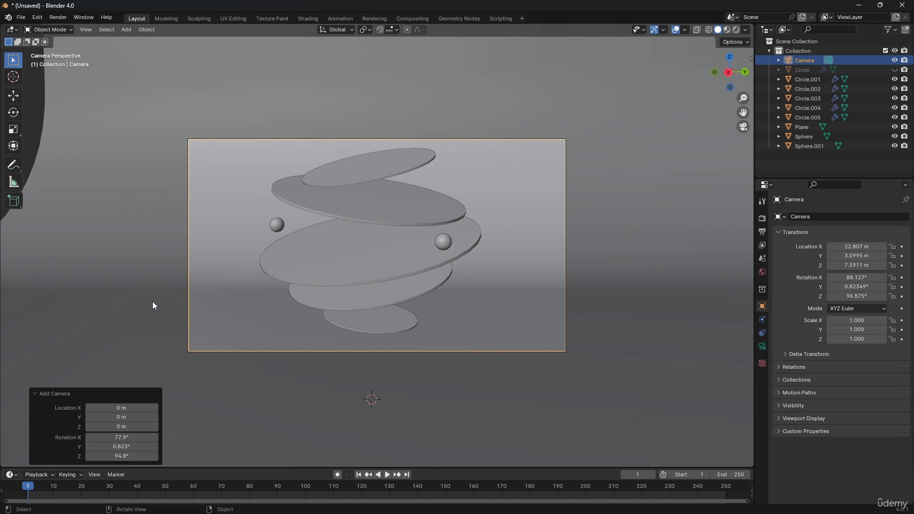
Split the 3D viewport into two side-by-side views and hide the narrower view's toolbar, gizmos and overlays
drag(3, 463, 323, 446)
key(t)
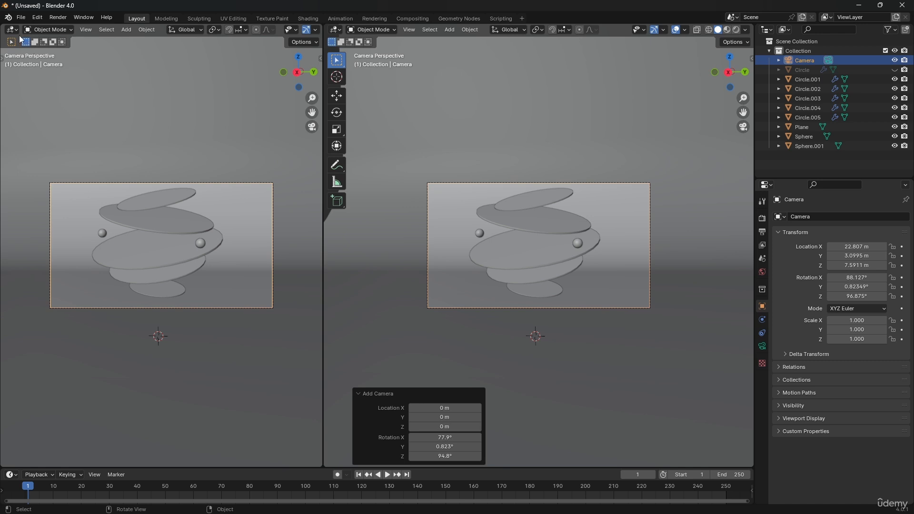
scroll(296, 32, down, 2)
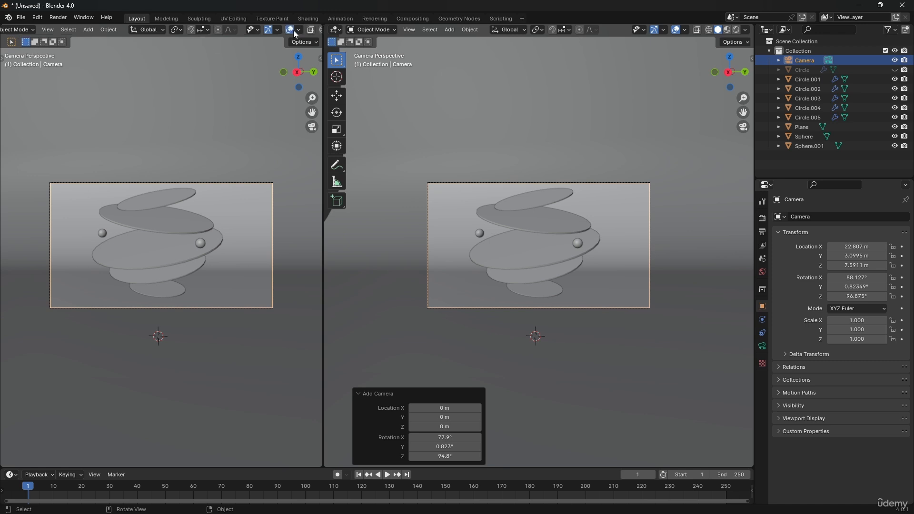
click(275, 30)
click(289, 30)
scroll(257, 30, down, 2)
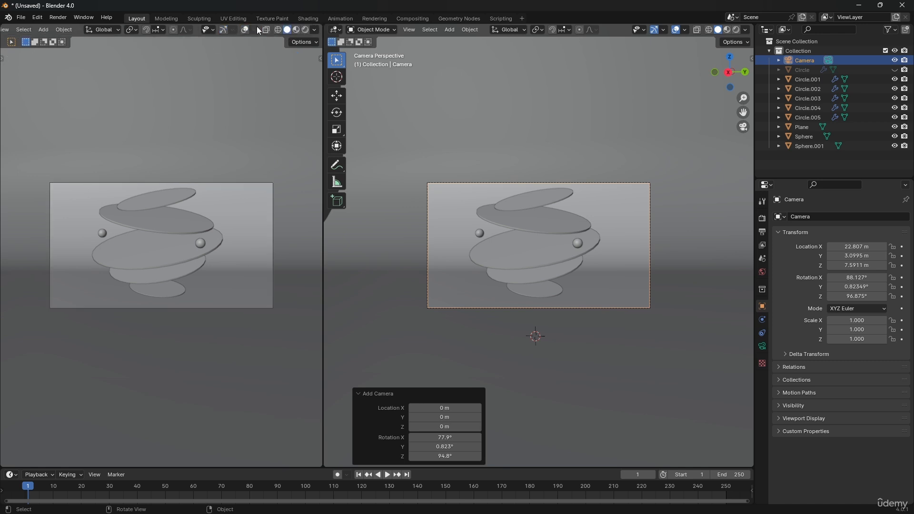
Switch the narrower view to rendered shading and set the render engine to Cycles with GPU Compute as the device
click(306, 30)
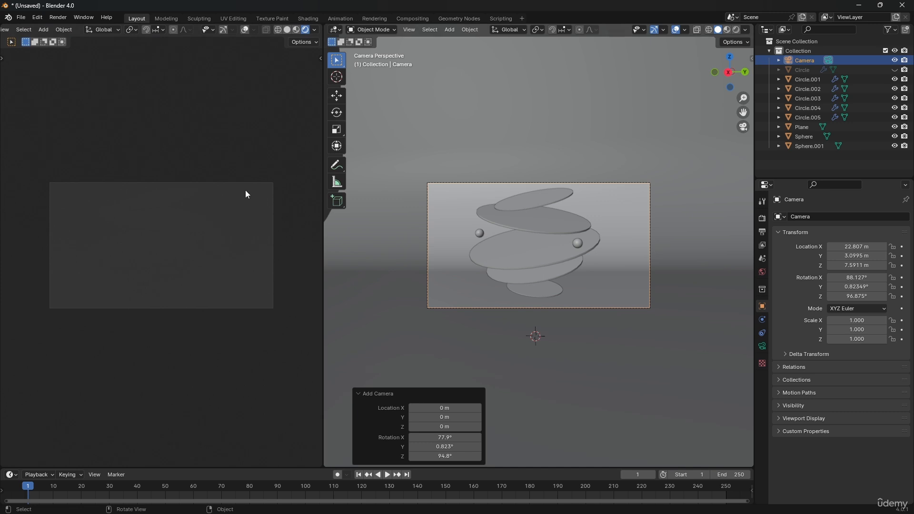
click(690, 267)
middle_drag(689, 267, 488, 322)
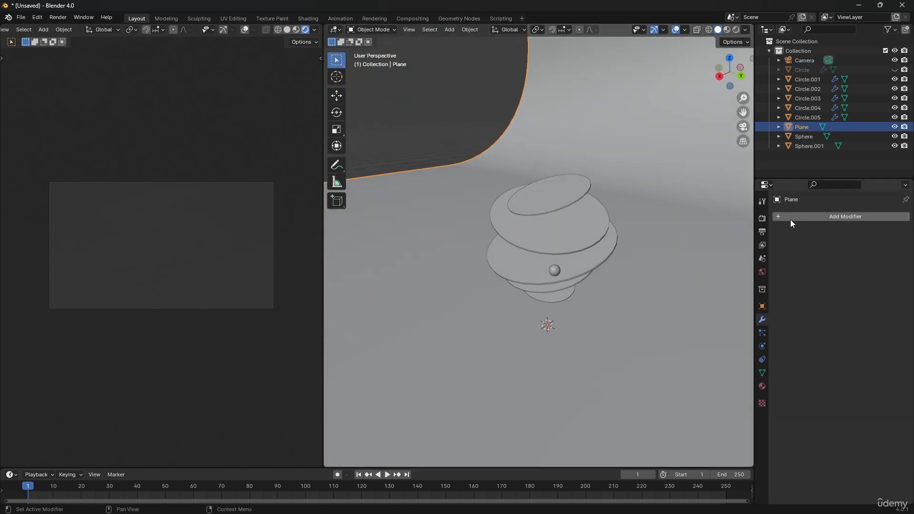
click(763, 218)
click(841, 217)
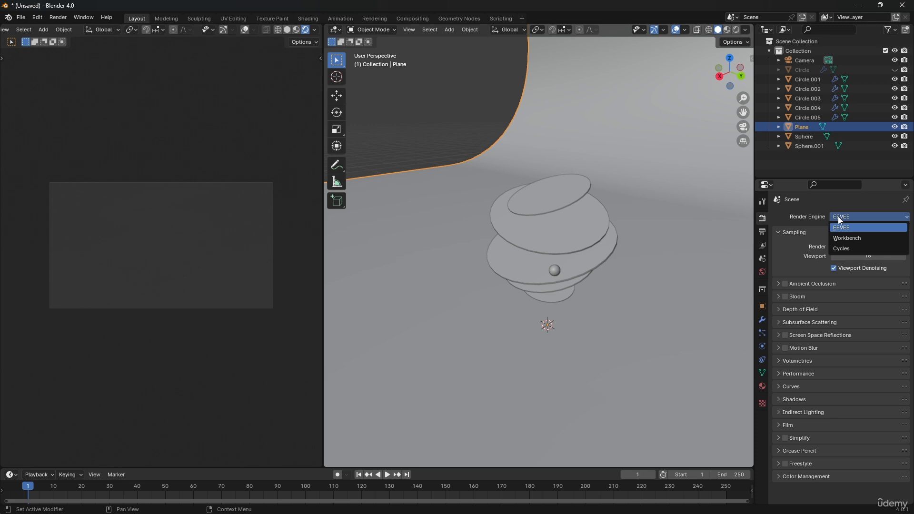
click(844, 248)
click(848, 240)
click(844, 259)
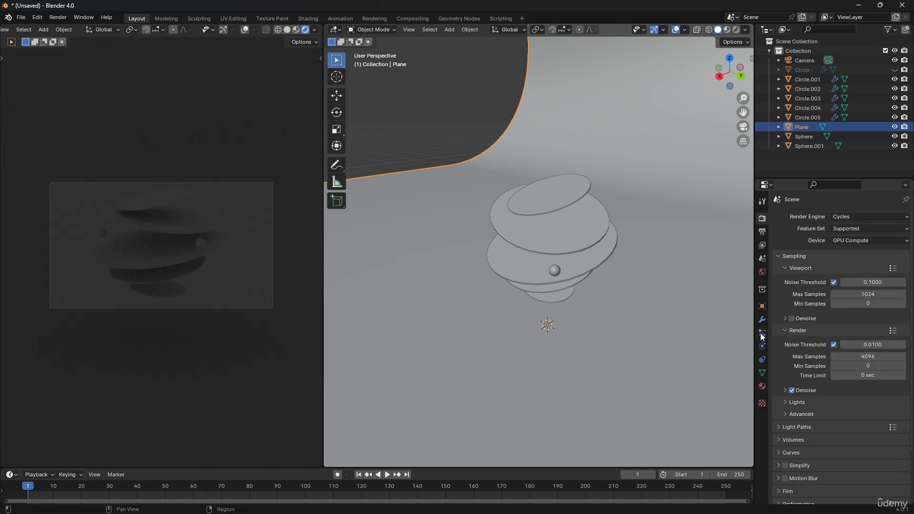
Add an area light and raise it about 15.4 m along Z, above the stacked discs
middle_drag(513, 287, 450, 302)
key(shift+a)
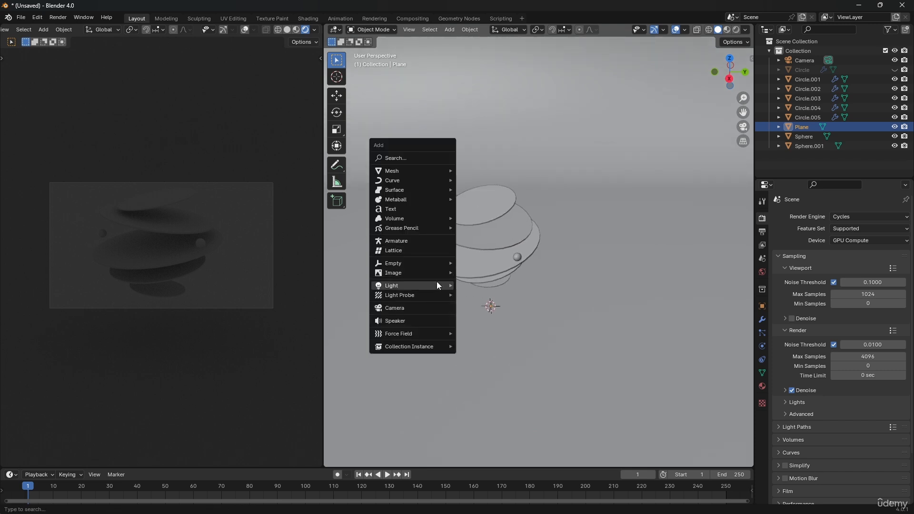
mouse_move(437, 285)
click(497, 314)
key(g)
key(z)
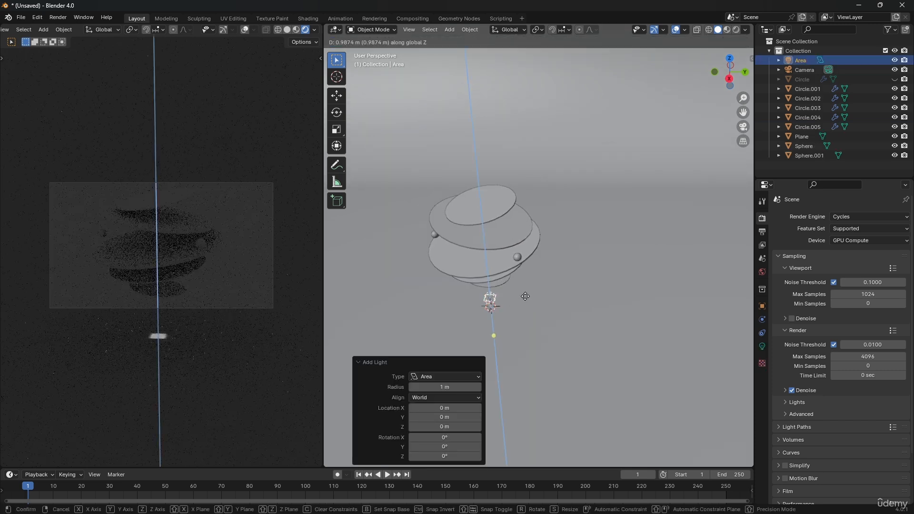
click(533, 143)
Scale the area light by about 8.3 and set its power to 8000 W
key(s)
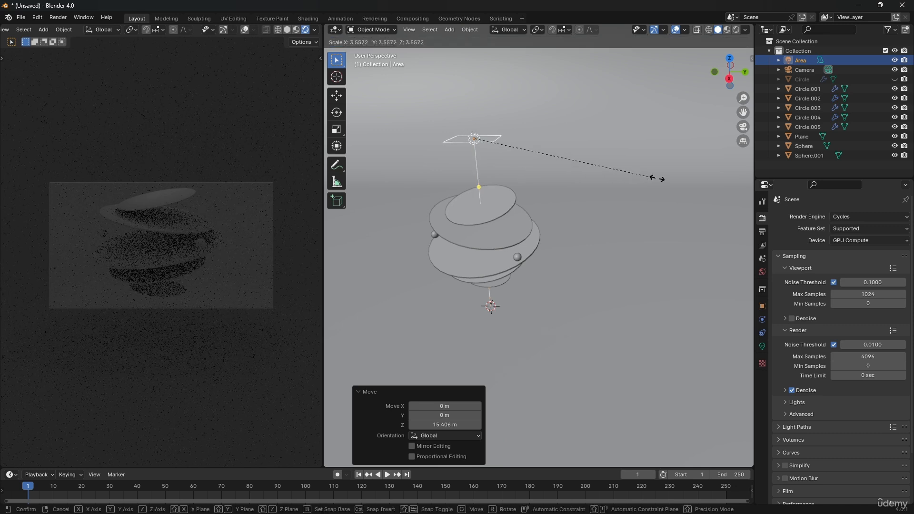
click(482, 171)
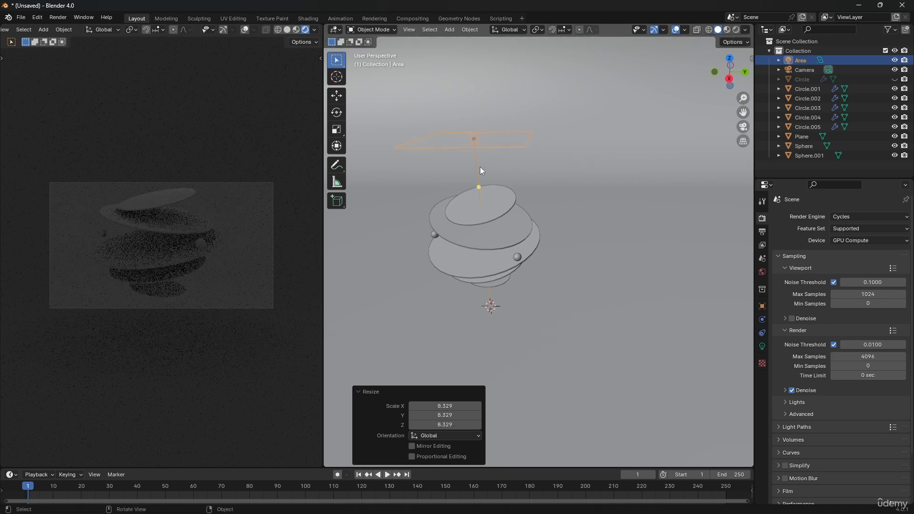
click(762, 346)
click(882, 281)
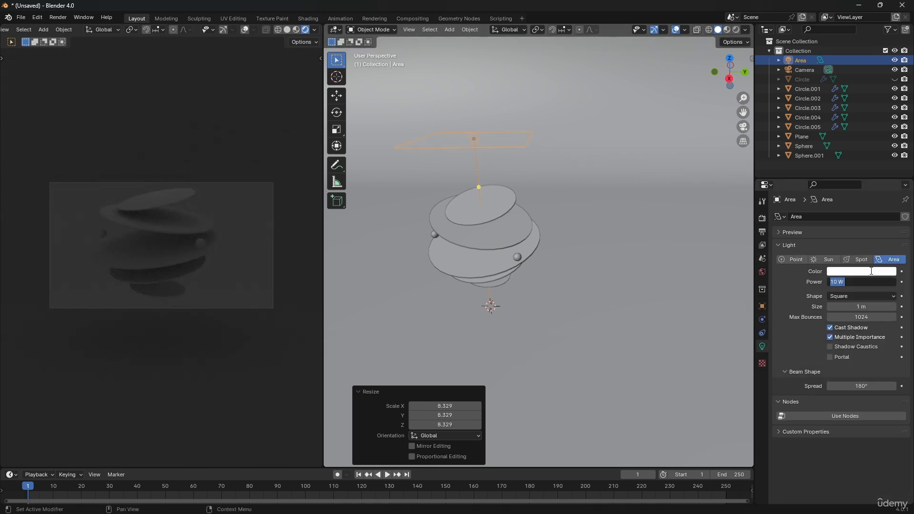
text(8000)
key(Return)
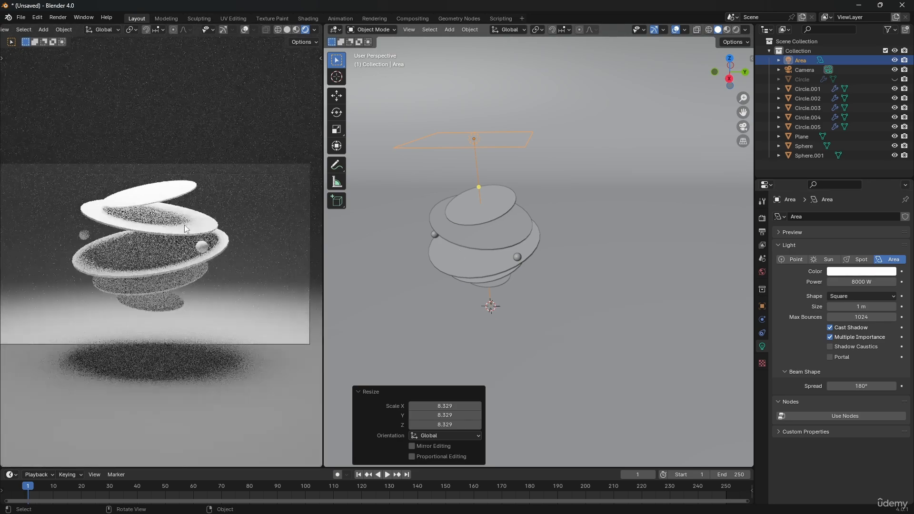
scroll(157, 238, up, 3)
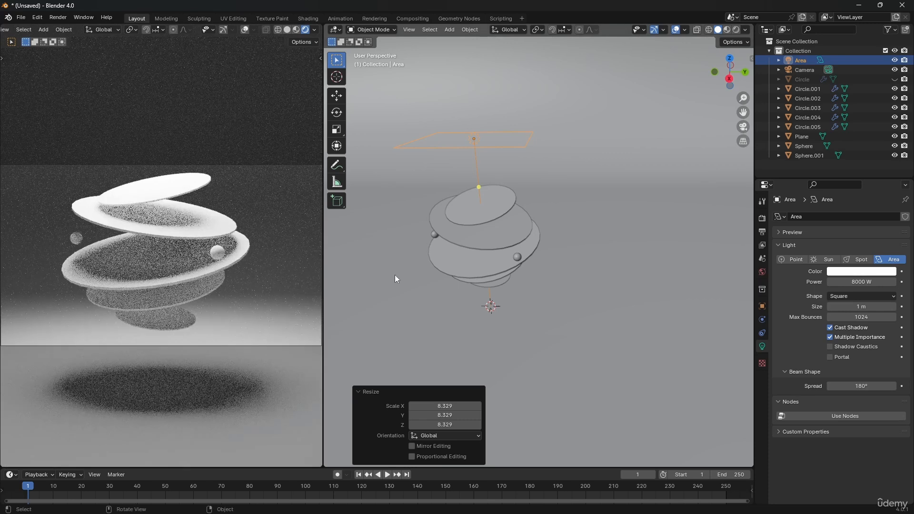
Duplicate the overhead area light about 13.4 m along Y and rotate the copy about -67.4° around X to face the discs
click(491, 224)
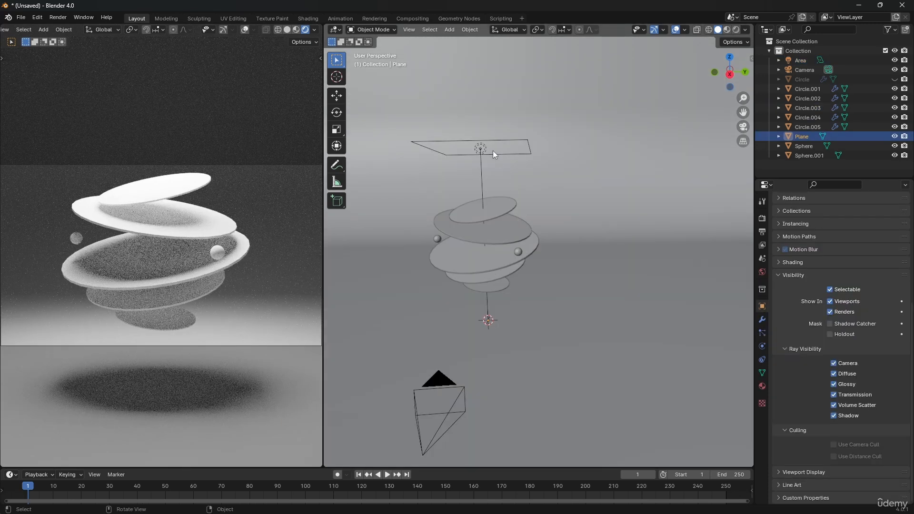
click(484, 139)
key(shift+d)
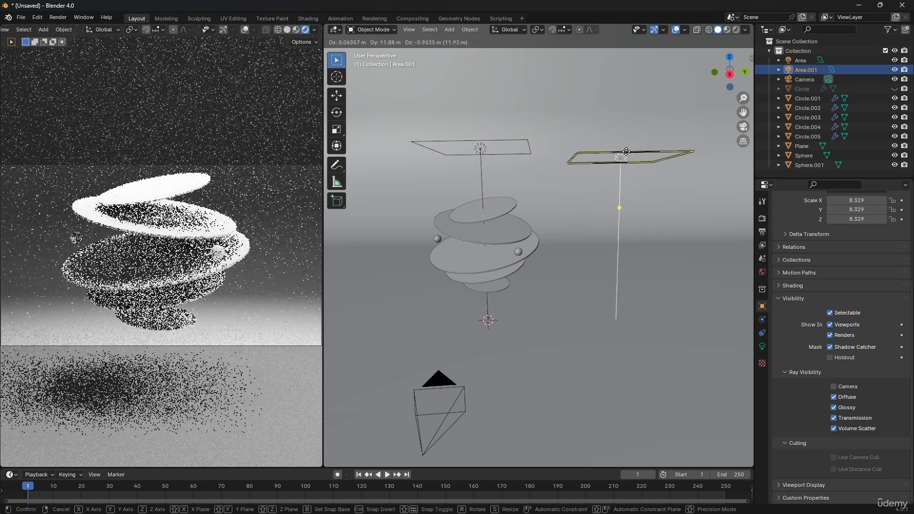
click(642, 153)
scroll(648, 181, down, 8)
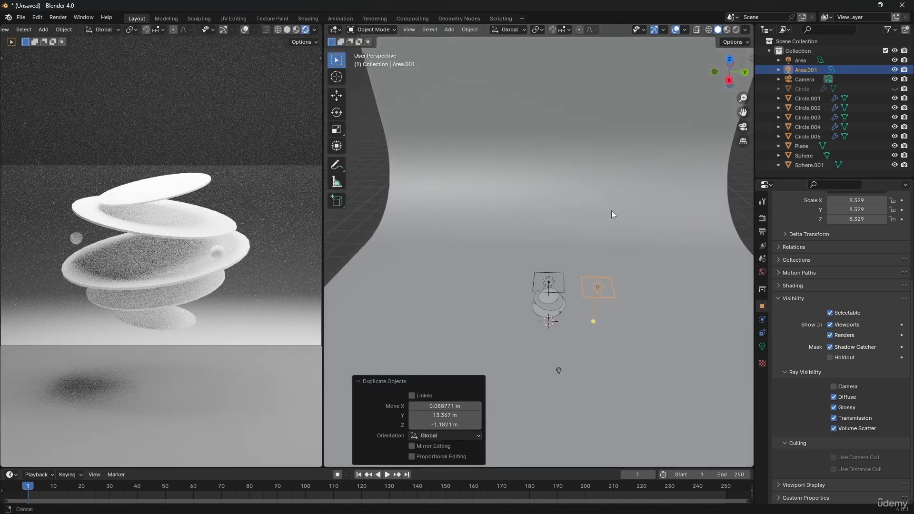
key(r)
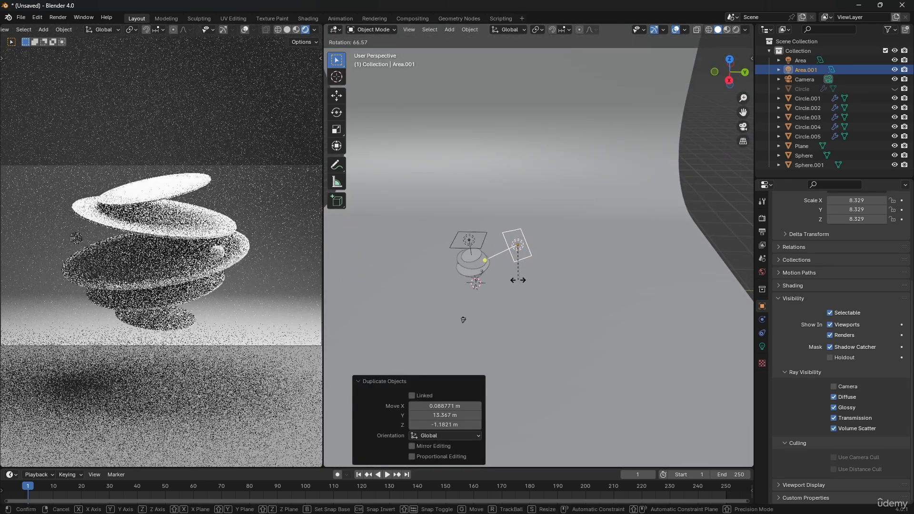
key(x)
click(517, 277)
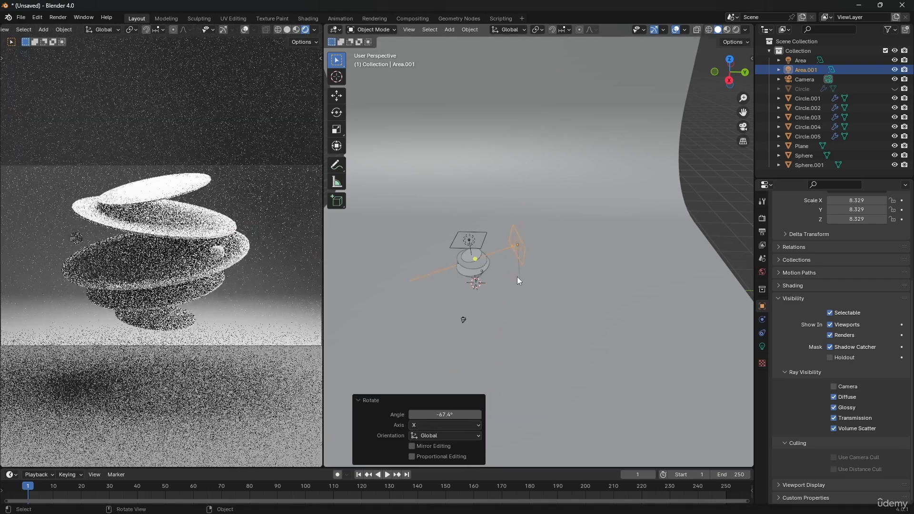
Duplicate the tilted light about 37.2 m along negative Y and rotate the copy about 145° around X toward the discs
key(shift+d)
click(463, 247)
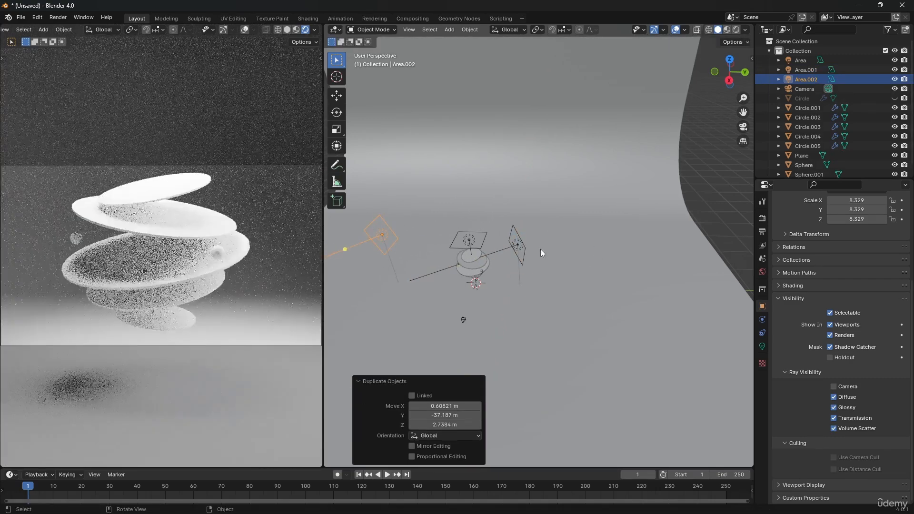
key(r)
key(x)
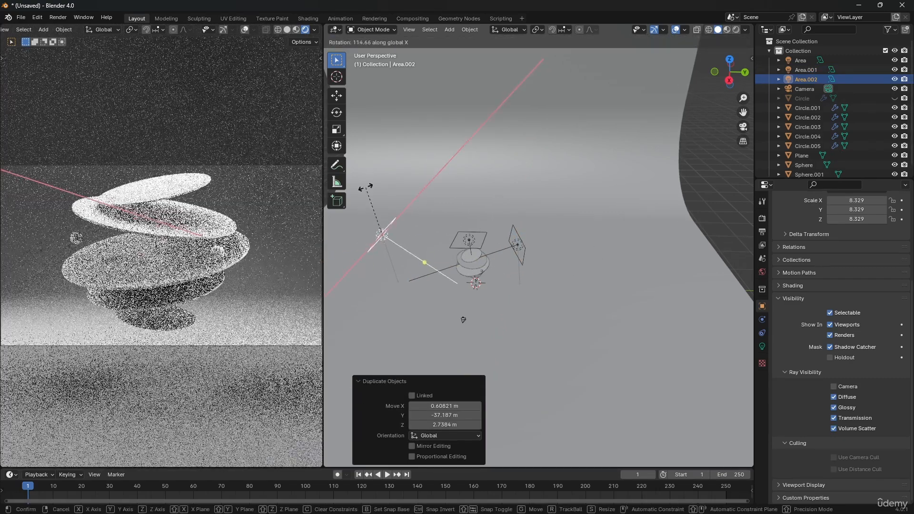
click(353, 204)
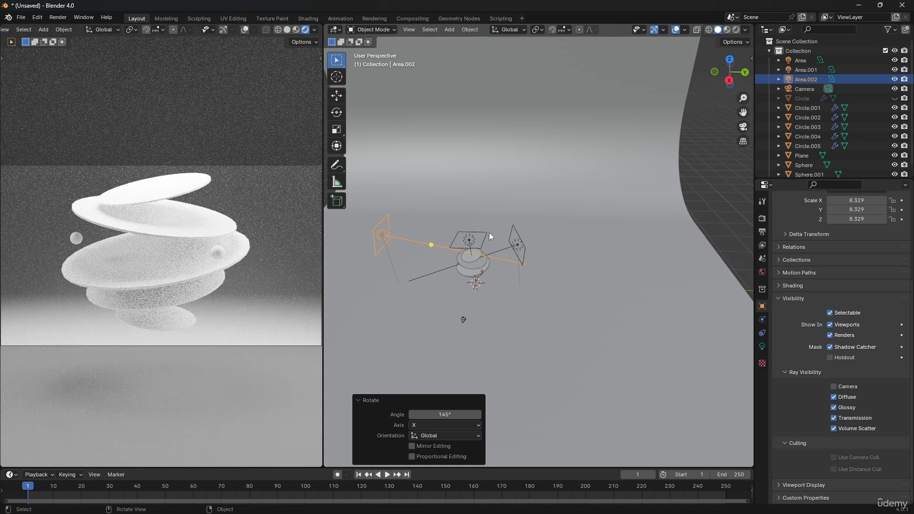
middle_drag(451, 227, 539, 245)
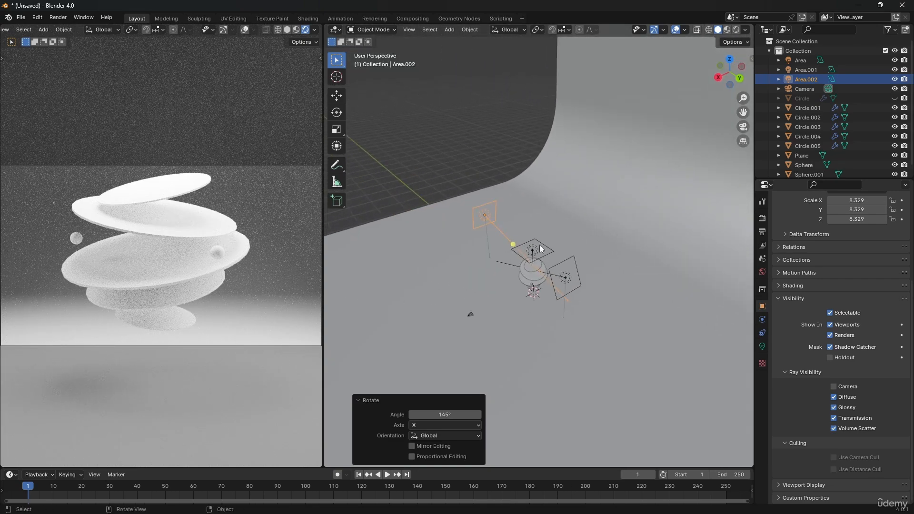
key(r)
key(z)
key(Escape)
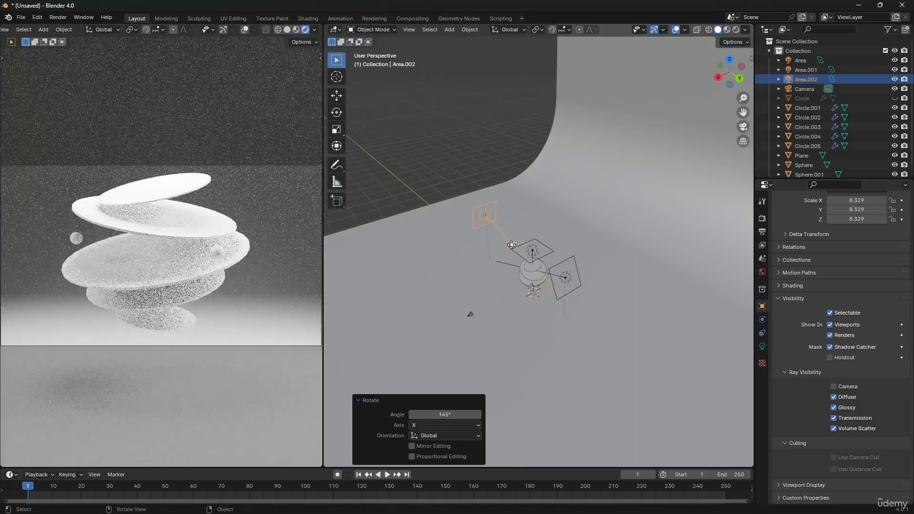
Set the pivot point to 3D Cursor and rotate the farther side light about 40.4° around Z
scroll(509, 252, up, 2)
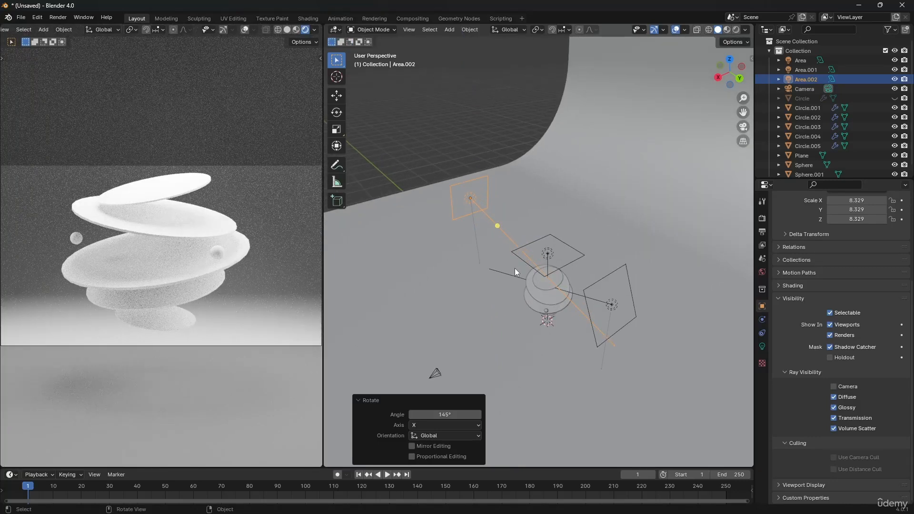
key(period)
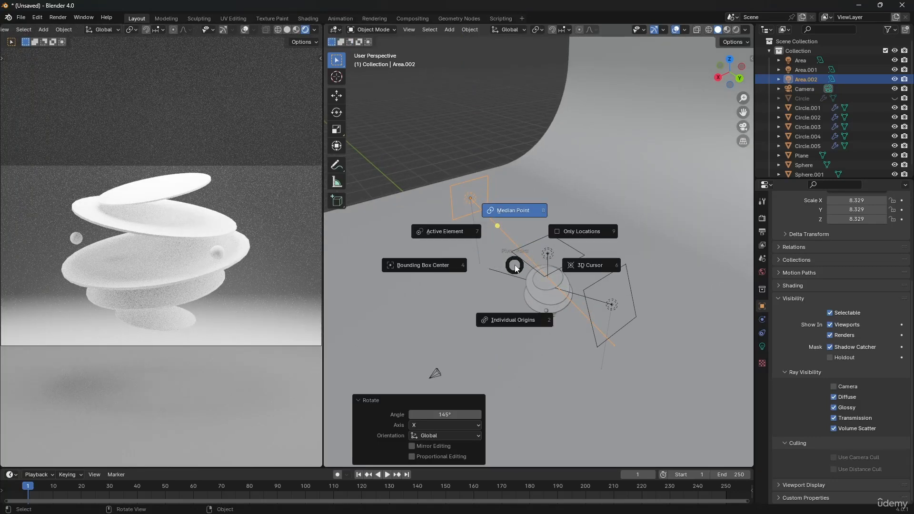
click(527, 311)
key(r)
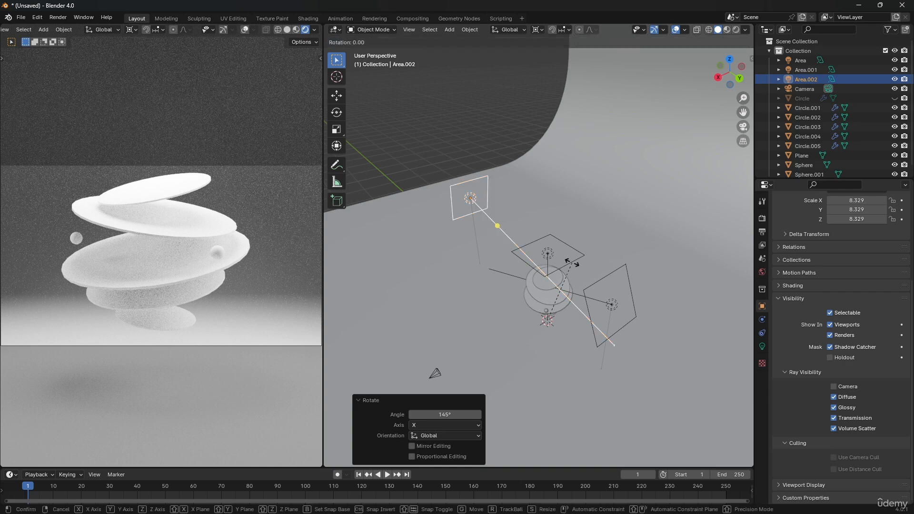
key(z)
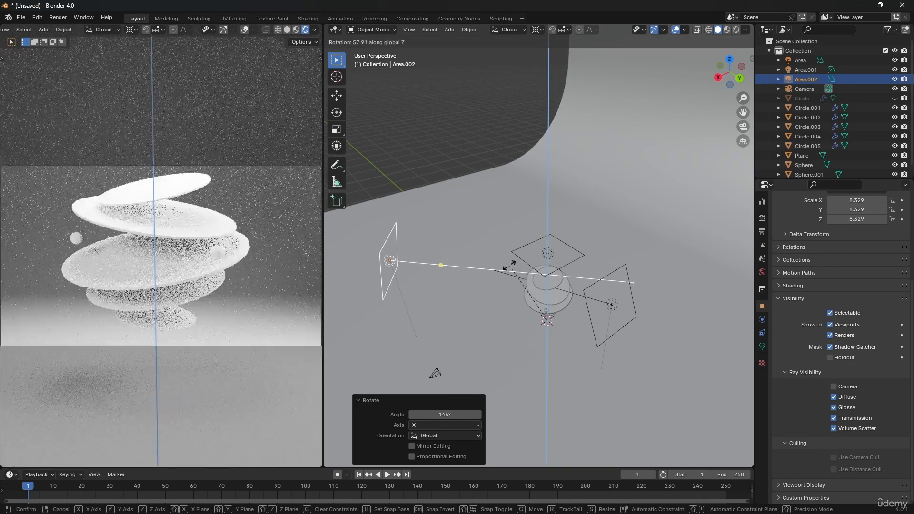
click(523, 246)
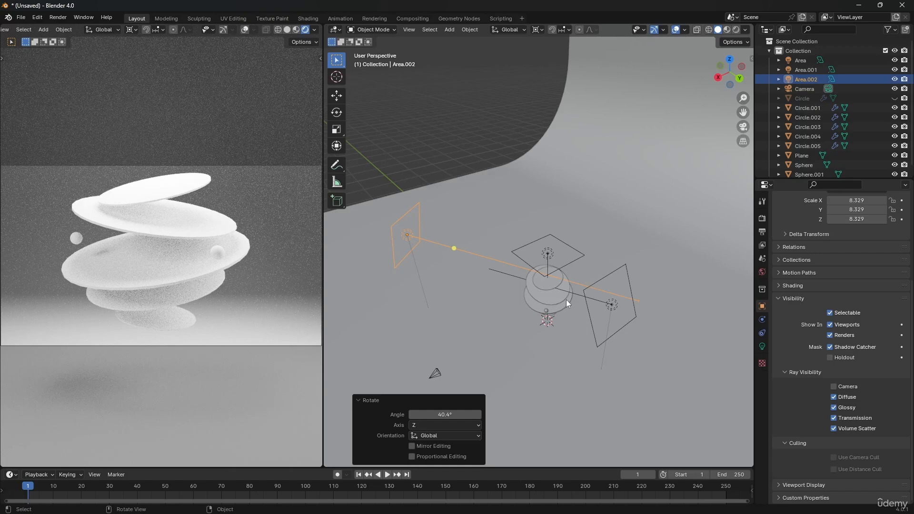
Rotate the side light nearer the discs around X by about -31.7°, and swing it back by about 29.4°
click(610, 301)
middle_drag(608, 299, 628, 305)
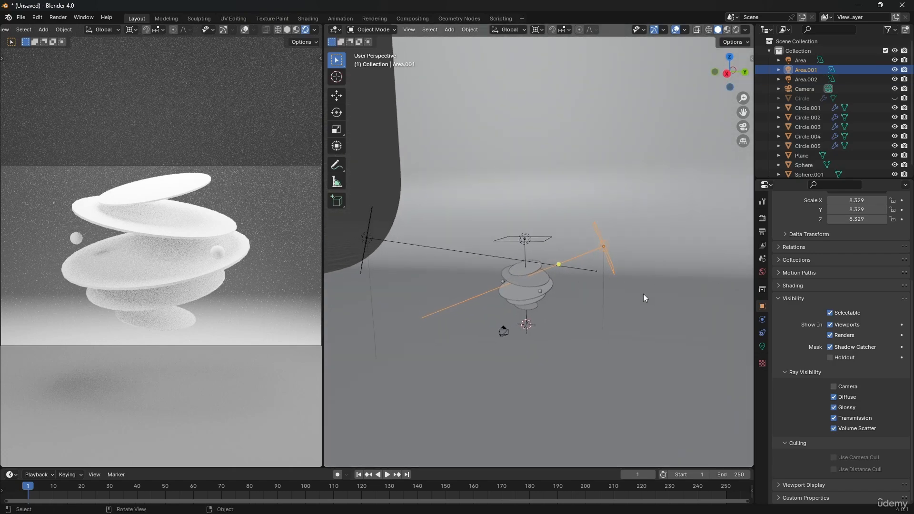
key(r)
key(x)
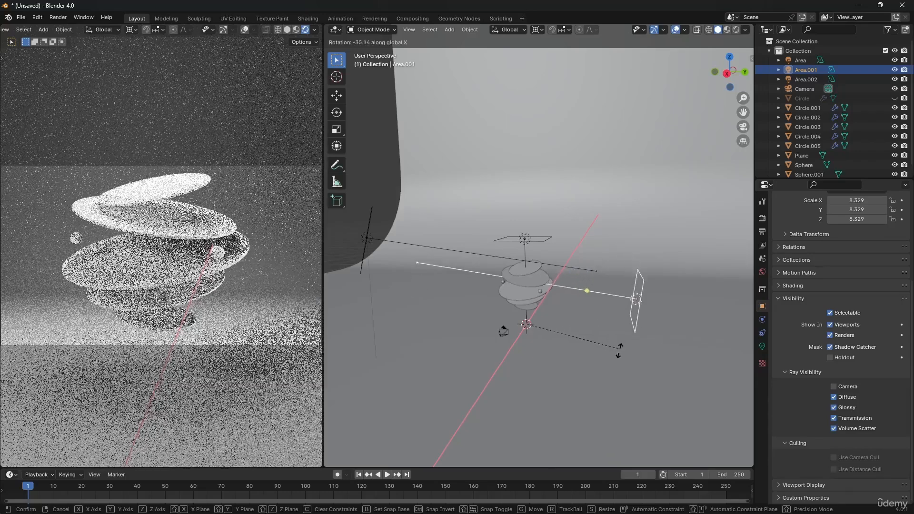
click(570, 327)
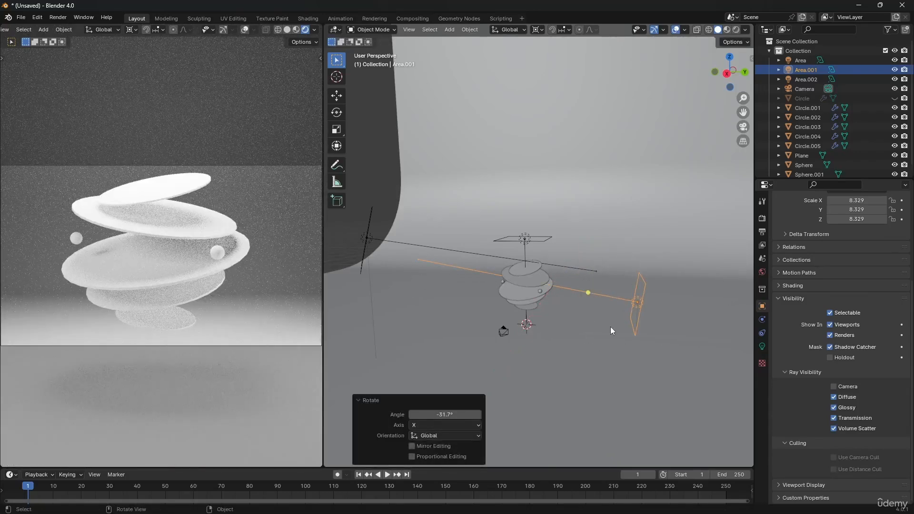
key(r)
key(x)
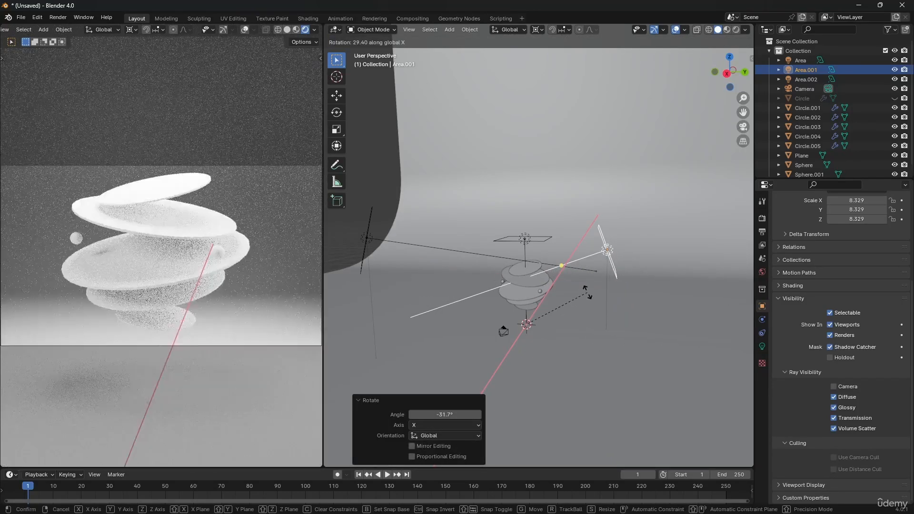
click(588, 293)
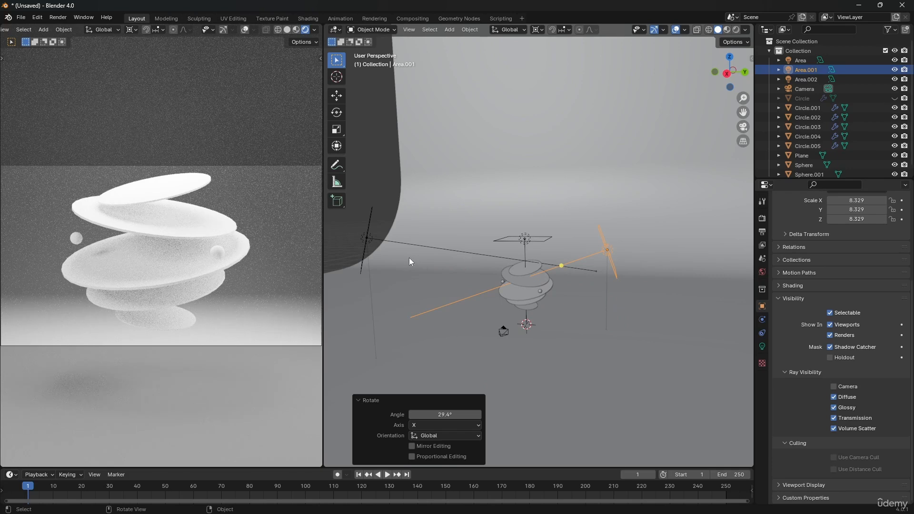
Duplicate the farther side light toward the backdrop, moving the copy about -58.3 m in X, 34.5 m in Y and 16.8 m in Z
click(504, 196)
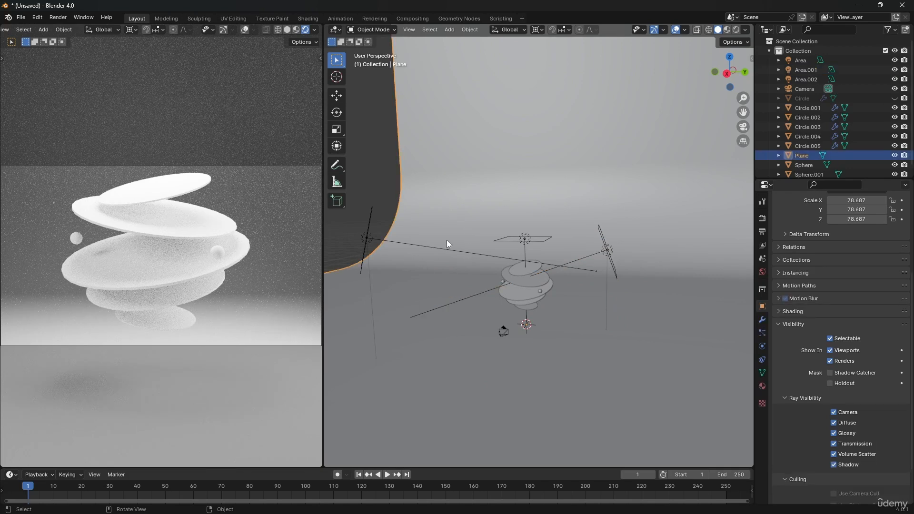
middle_drag(496, 242, 464, 233)
scroll(487, 224, up, 4)
scroll(524, 242, down, 5)
click(482, 292)
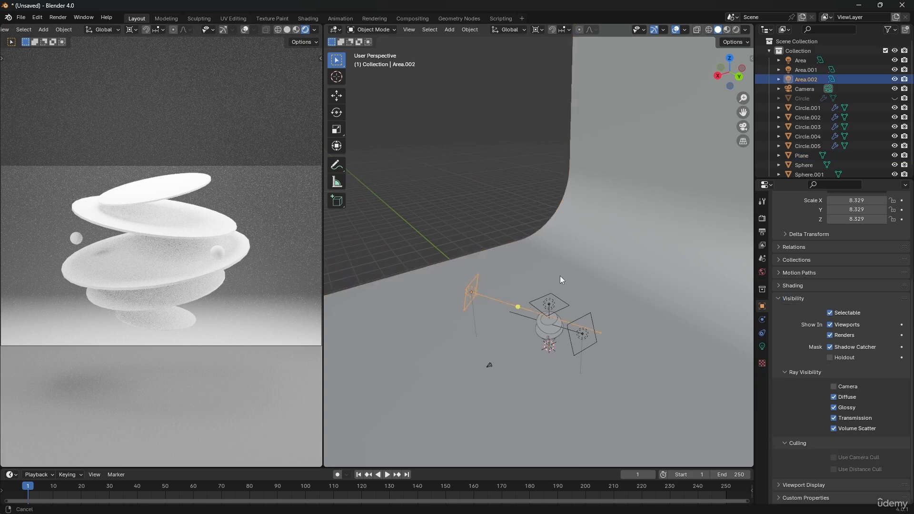
middle_drag(560, 277, 476, 200)
key(shift+d)
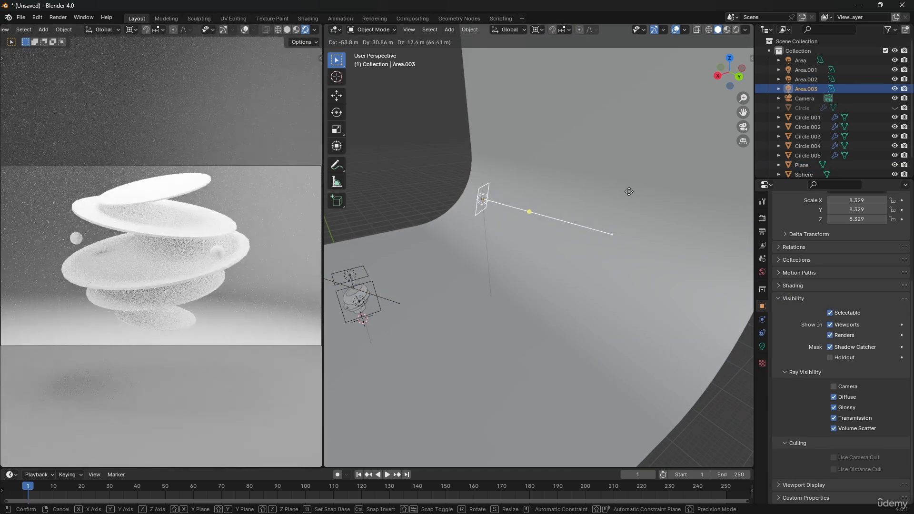
click(638, 193)
Duplicate the backdrop area light, moving the copy about 2.8 m in X, -19.5 m in Y and 1.5 m in Z
middle_drag(522, 166, 575, 187)
key(shift+d)
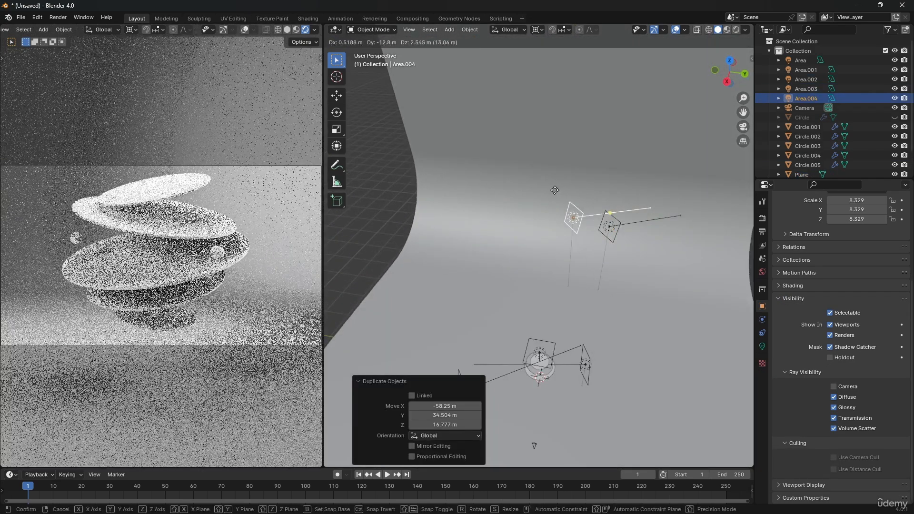
click(561, 190)
key(r)
key(z)
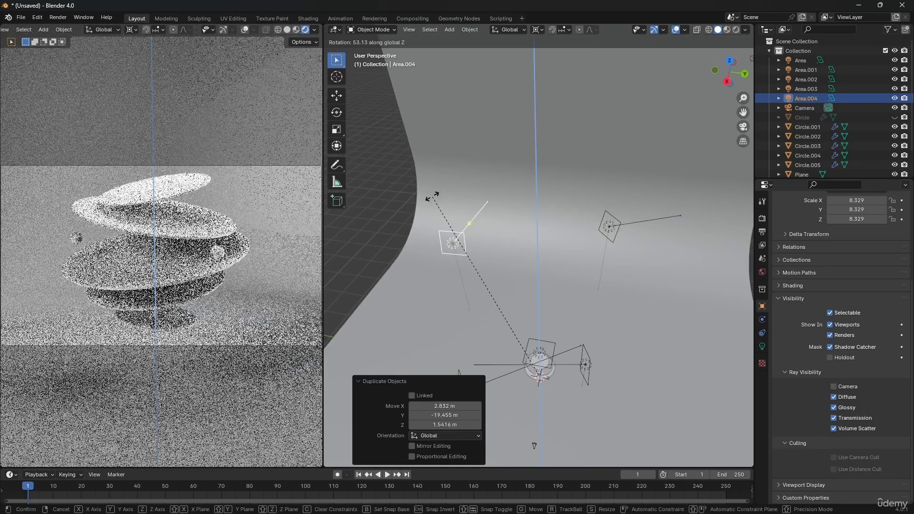
click(541, 228)
Set the pivot point to Median Point and rotate the new backdrop light about 75.5° around Z
key(period)
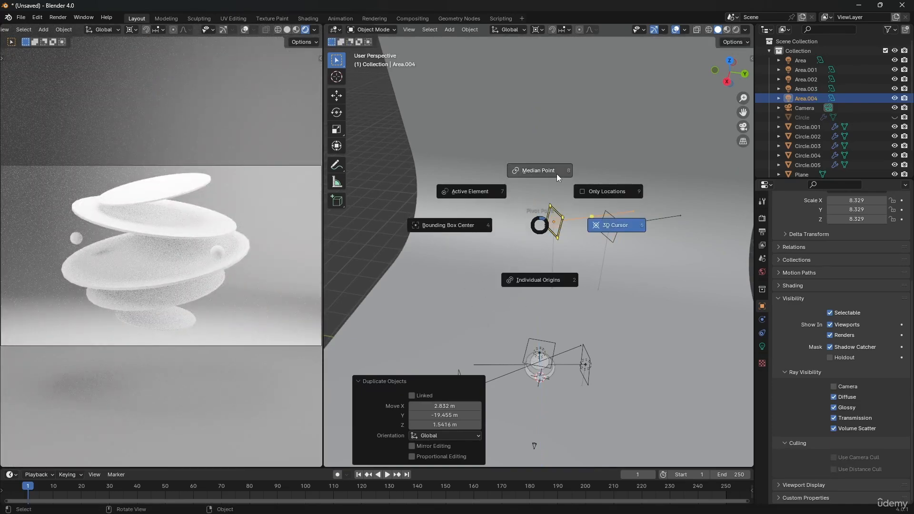
click(538, 172)
key(r)
key(z)
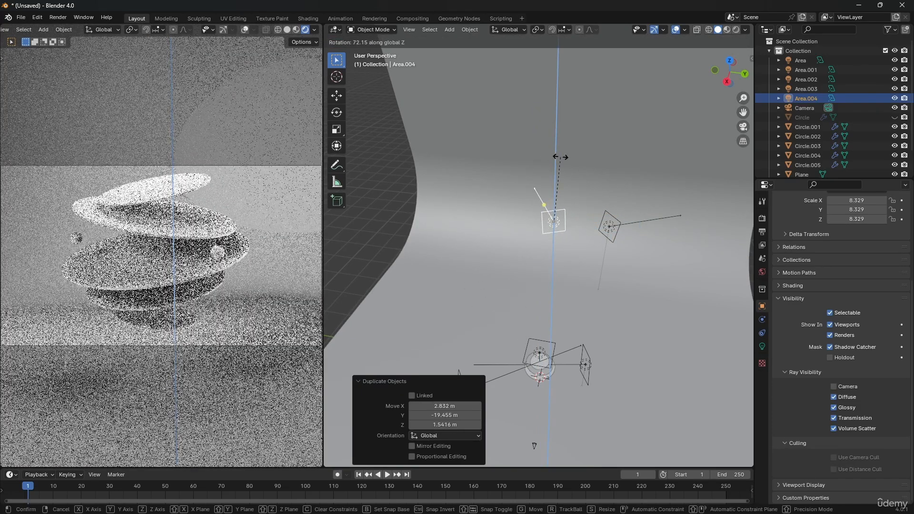
click(550, 155)
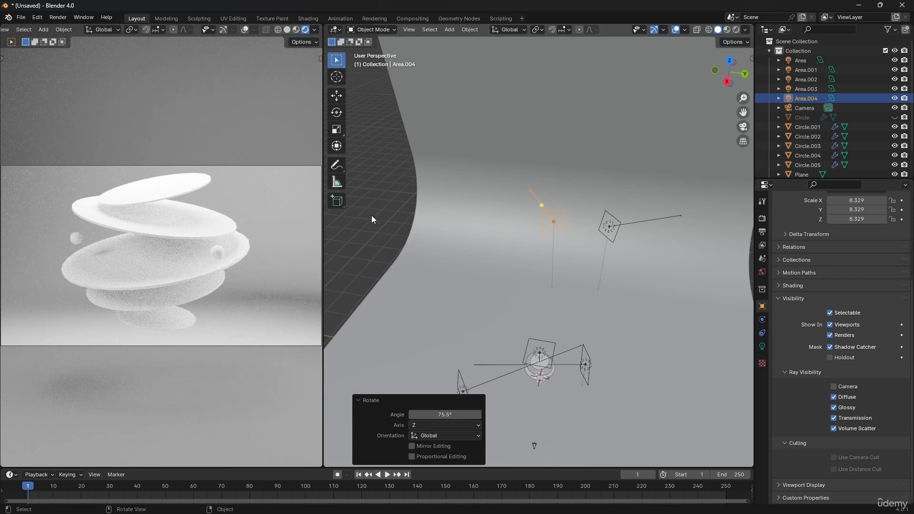
middle_drag(567, 347, 543, 267)
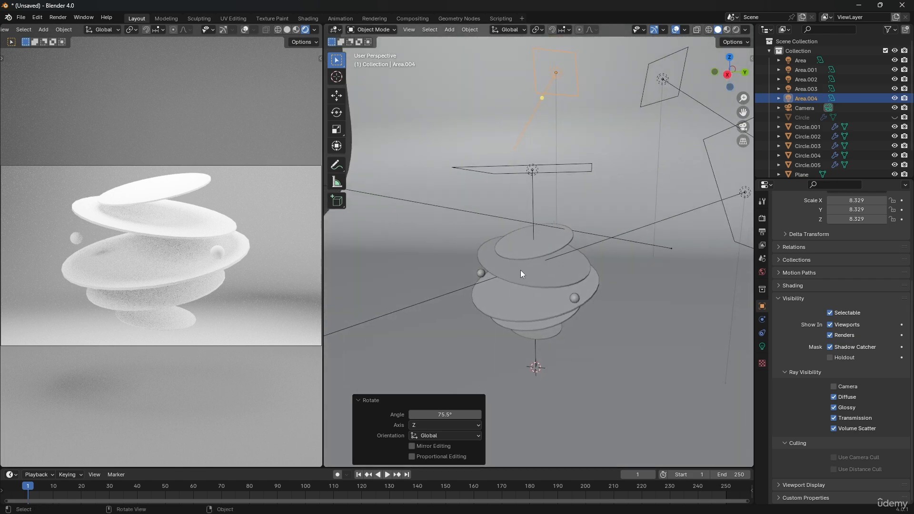
click(528, 275)
key(g)
key(z)
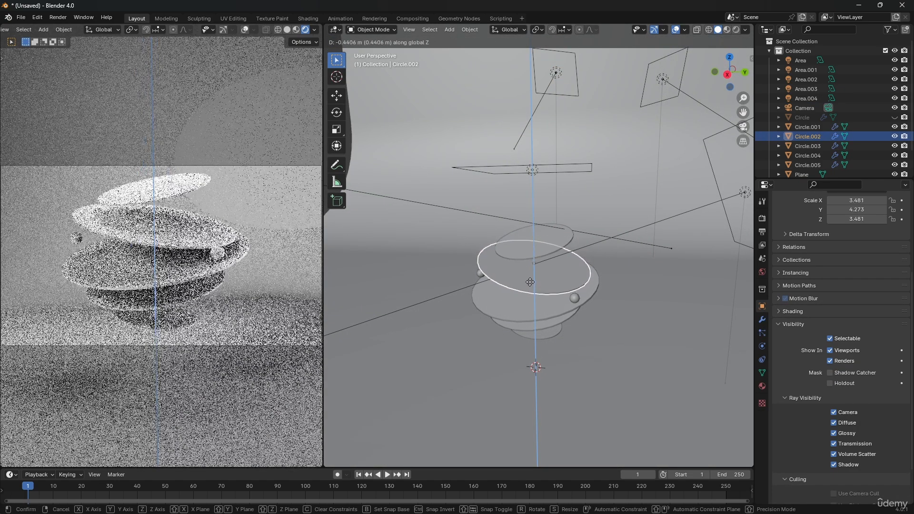
click(530, 282)
click(534, 294)
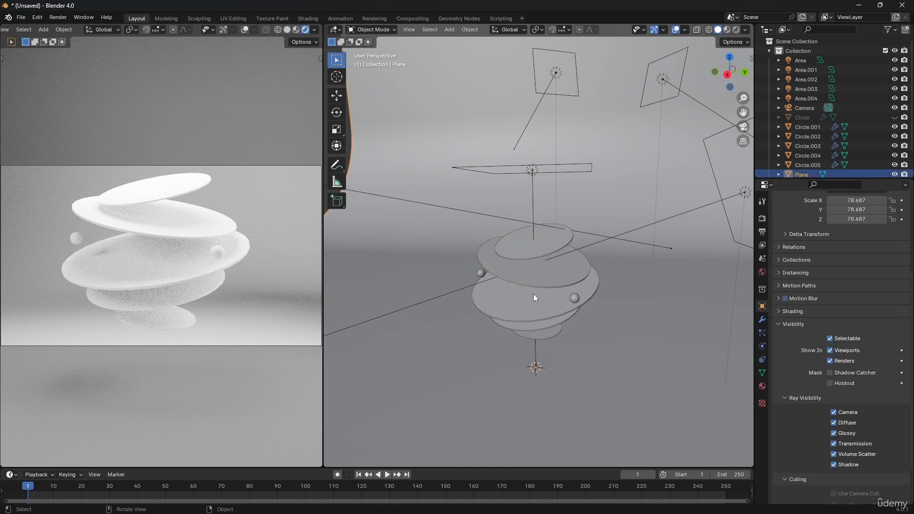
Set the color of the area light on the positive Y side of the discs (Area.001) to salmon red
middle_drag(527, 280, 603, 243)
click(653, 214)
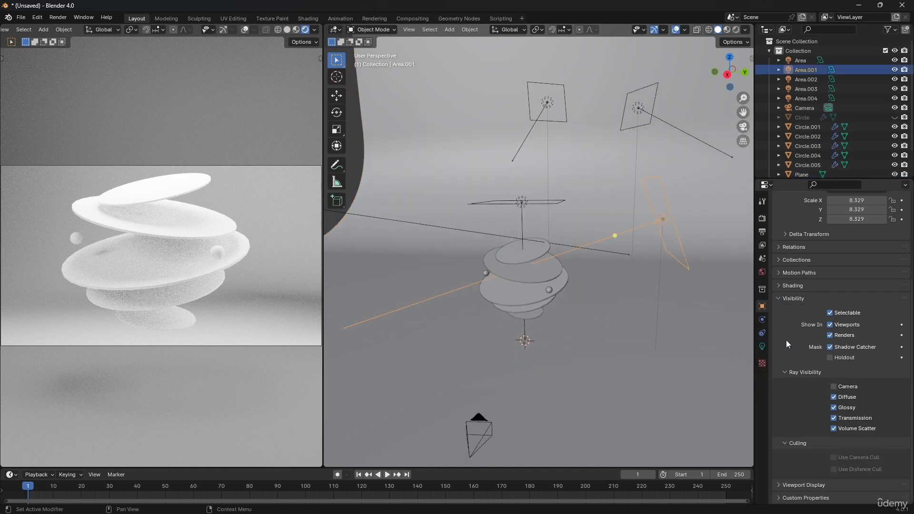
click(763, 345)
click(843, 271)
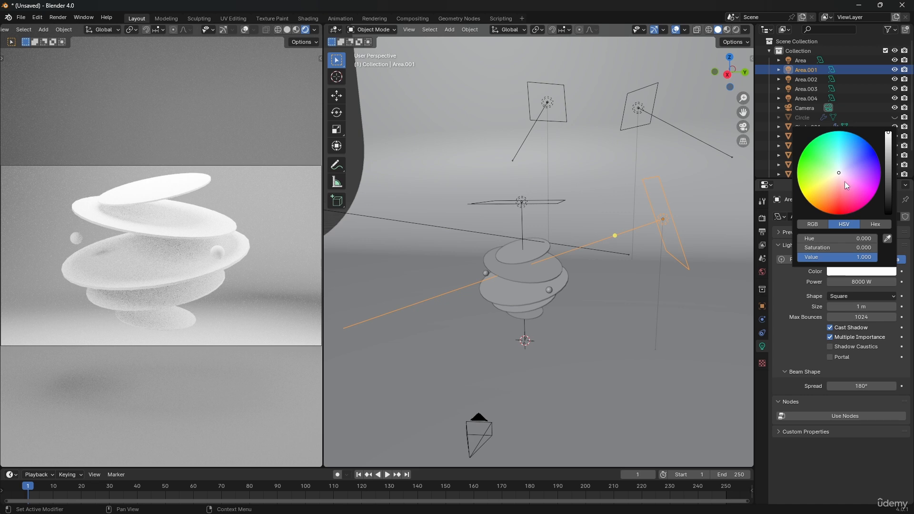
click(833, 177)
drag(833, 177, 838, 196)
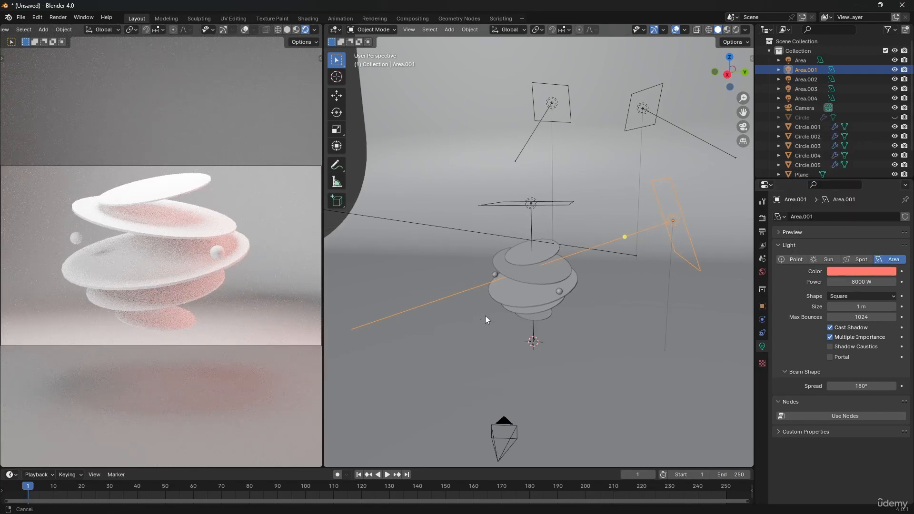
Color the area light on the negative Y side of the discs (Area.002) bright blue, with hue 0.566 and saturation 0.988
middle_drag(485, 316, 402, 282)
click(402, 284)
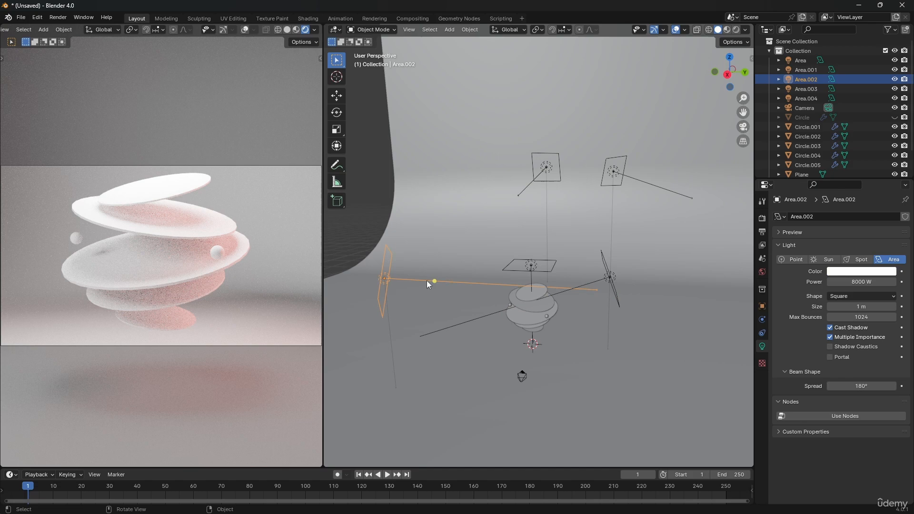
click(846, 271)
click(850, 141)
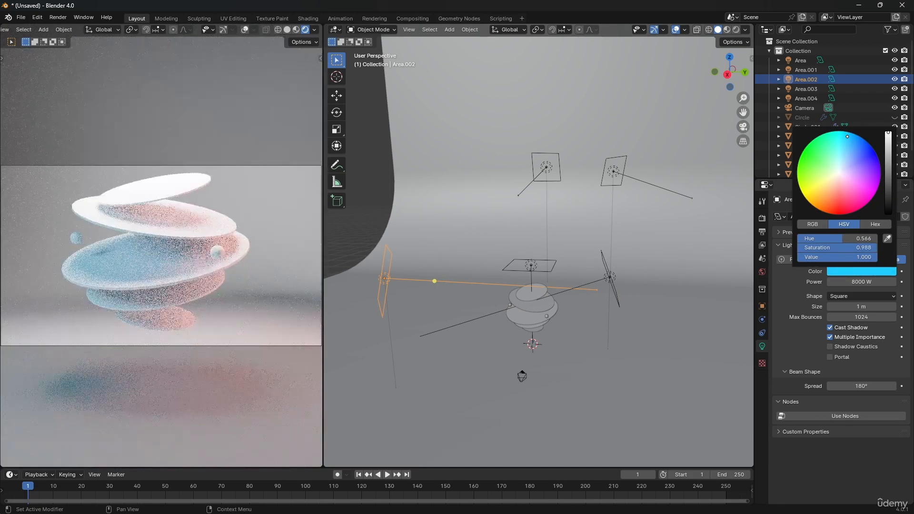
Lower the blue side light about 5.1 m along Z
middle_drag(511, 327, 482, 282)
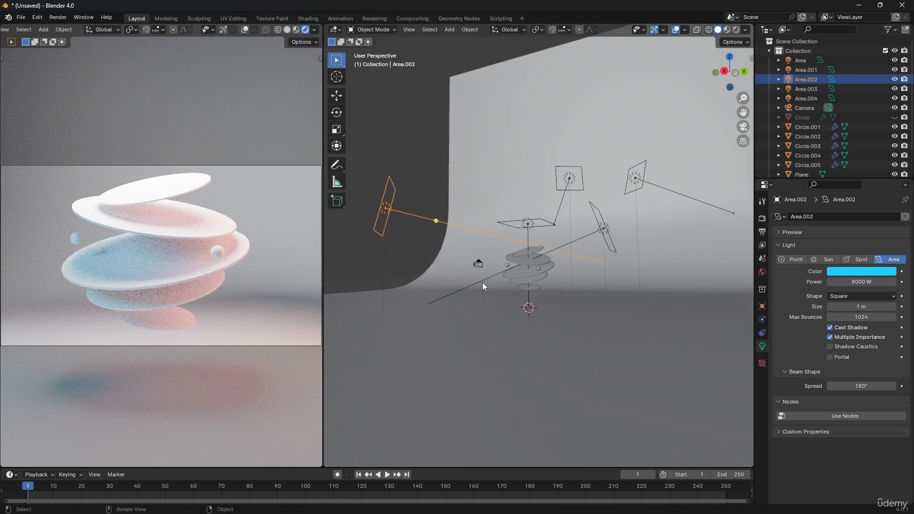
key(g)
key(z)
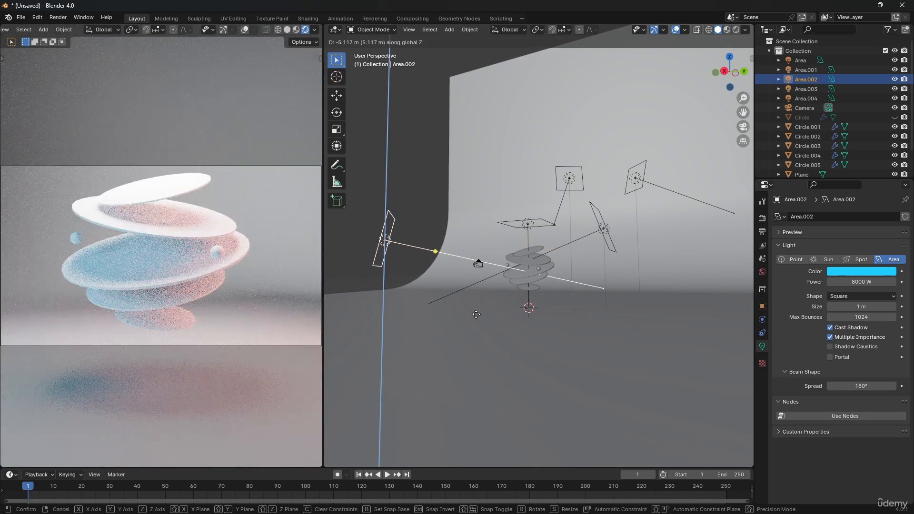
click(476, 314)
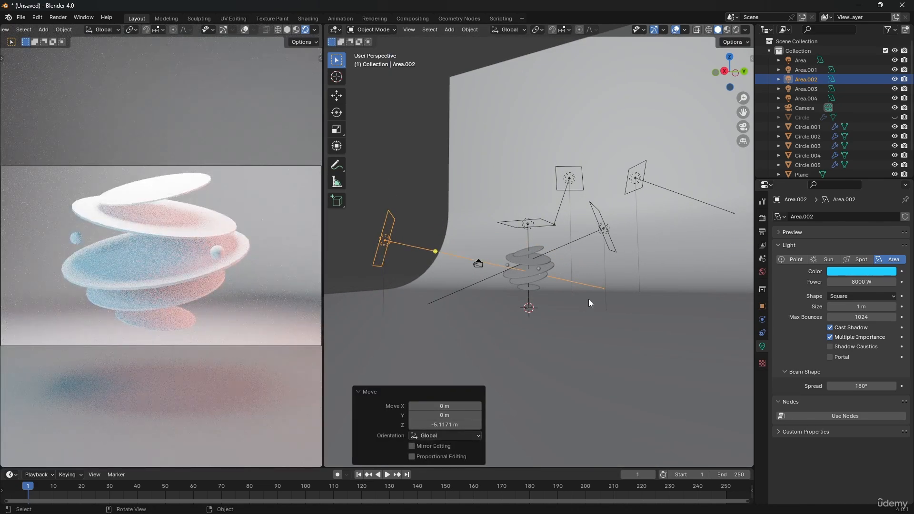
key(g)
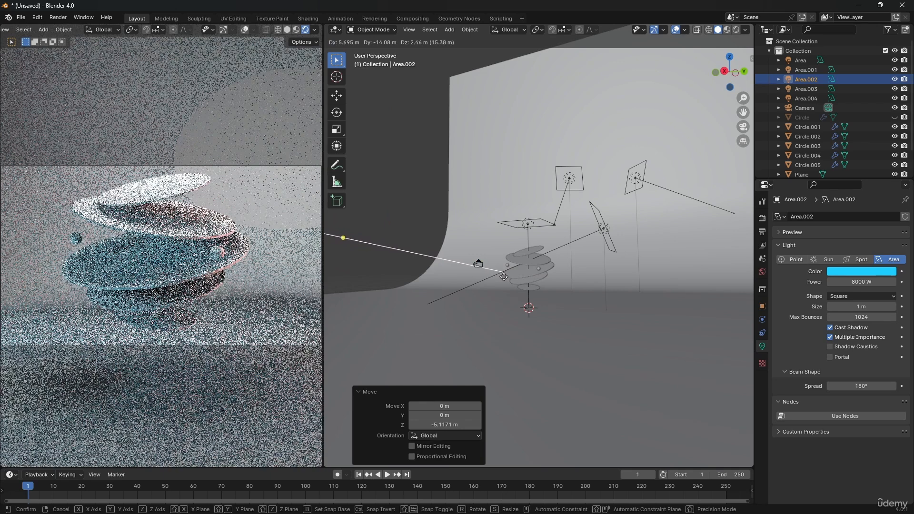
right_click(505, 277)
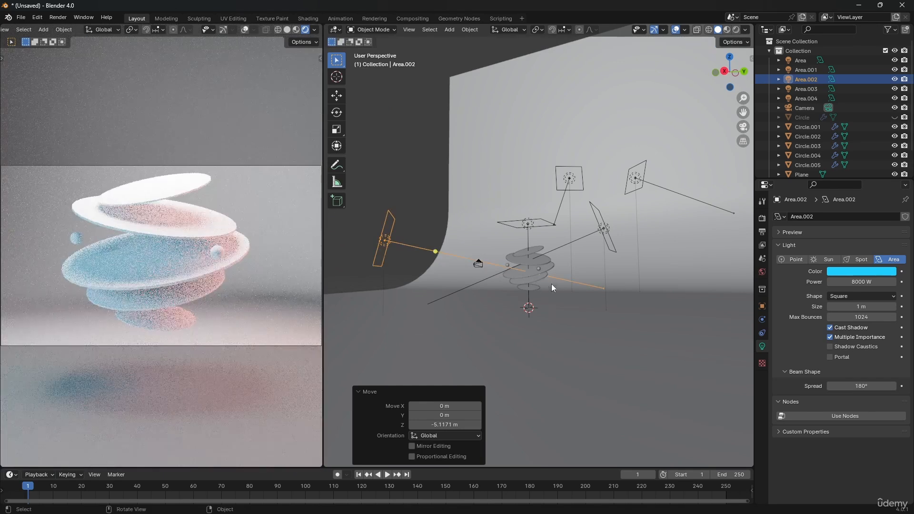
Set the color of the backdrop light on the positive Y side (Area.003) to pink
click(528, 301)
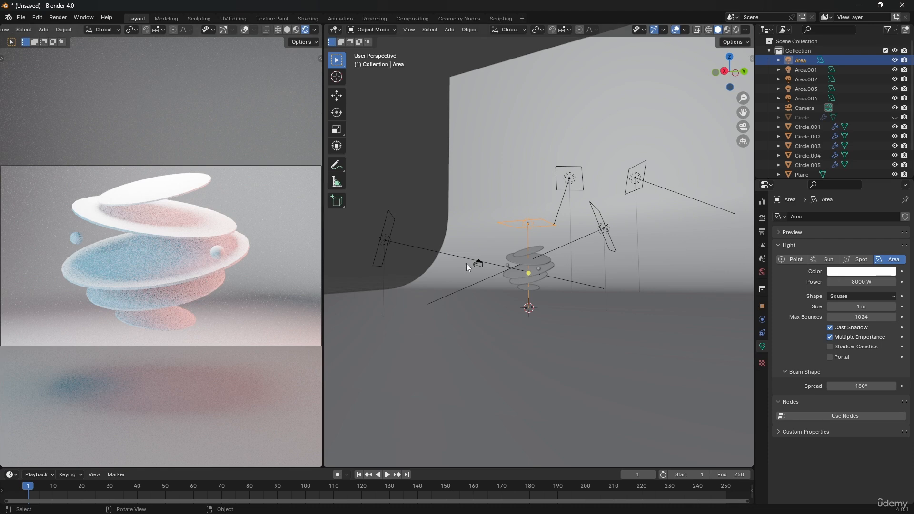
middle_drag(467, 264, 529, 304)
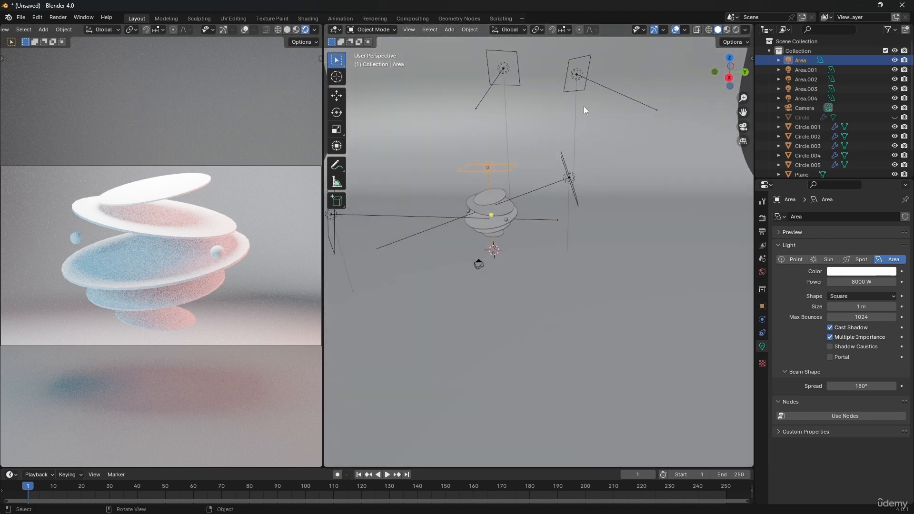
click(577, 79)
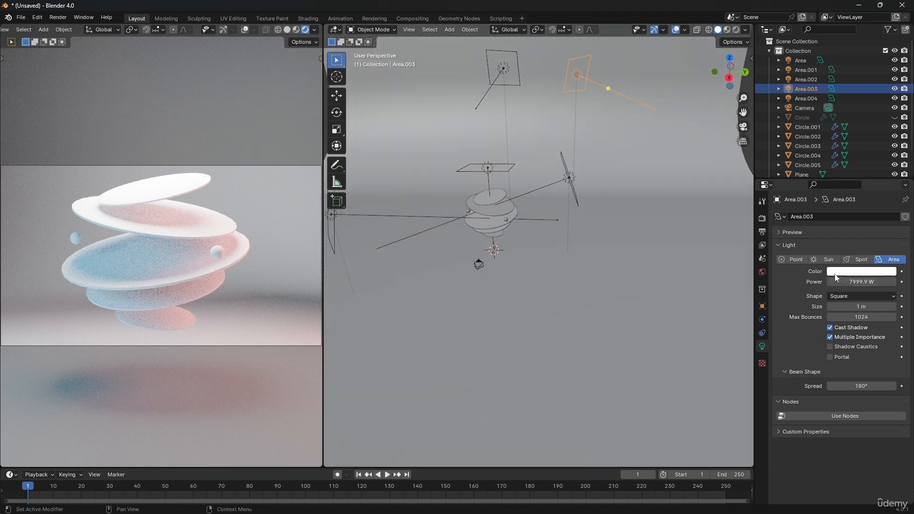
click(837, 272)
click(849, 161)
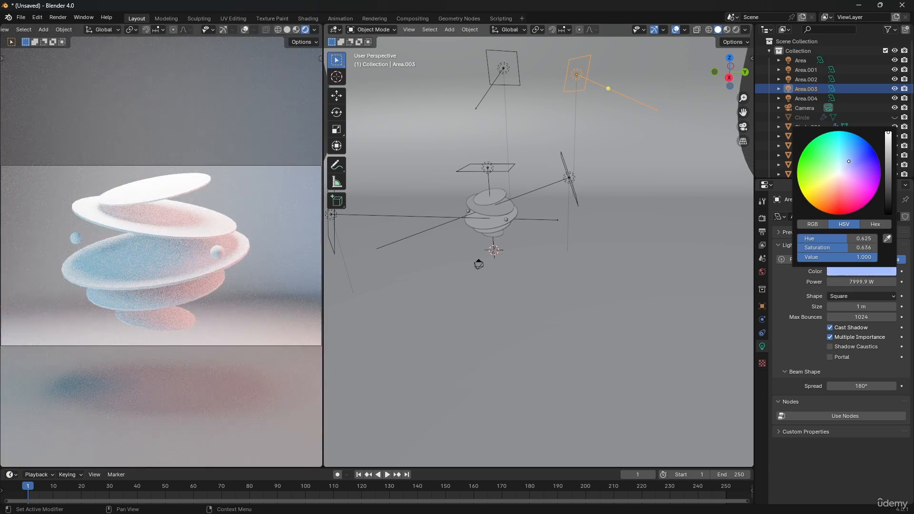
drag(849, 162, 849, 187)
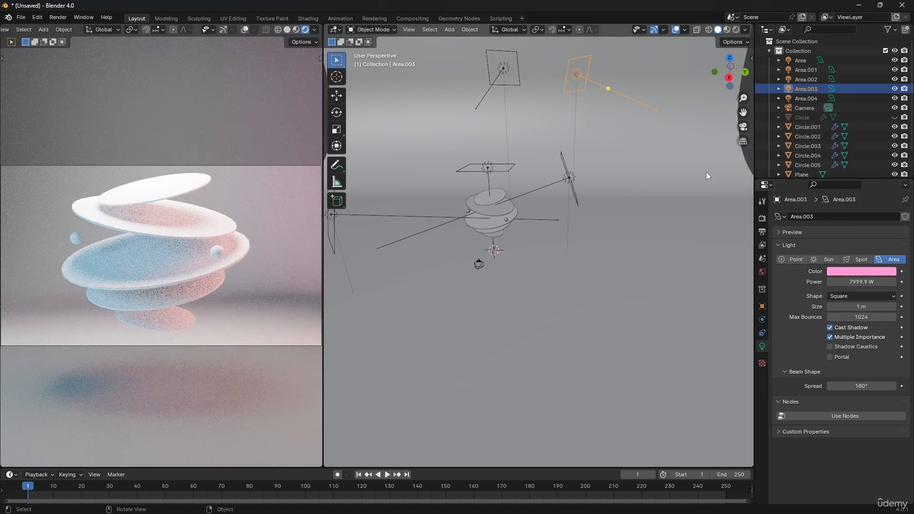
Color the other backdrop light (Area.004) pale cyan, with hue 0.485 and saturation 0.530
click(504, 61)
click(505, 64)
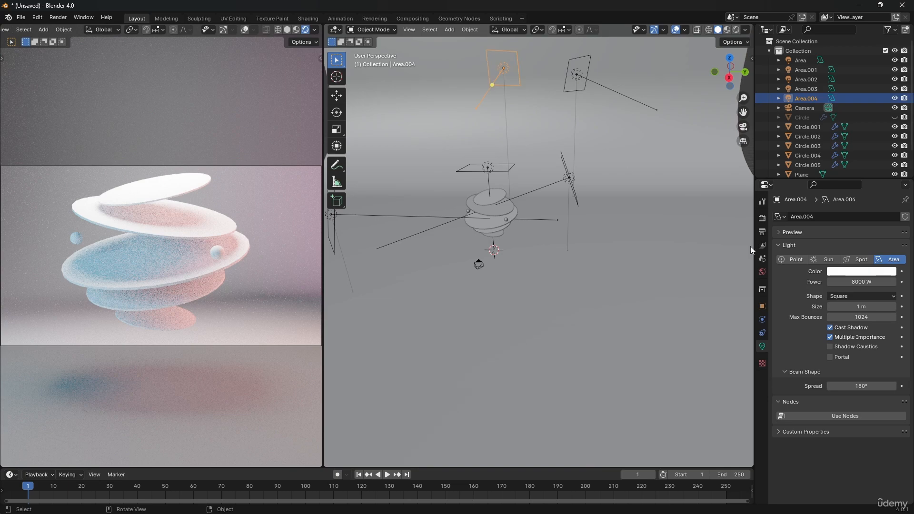
click(850, 272)
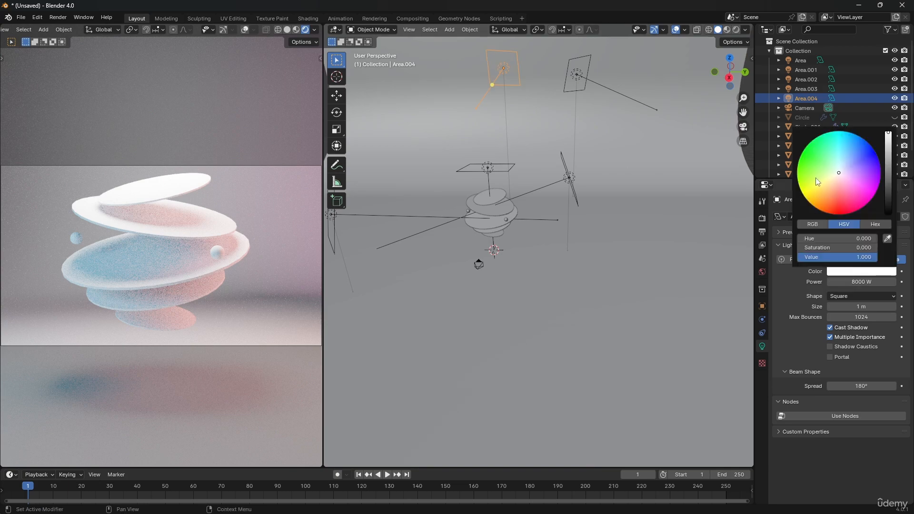
click(839, 179)
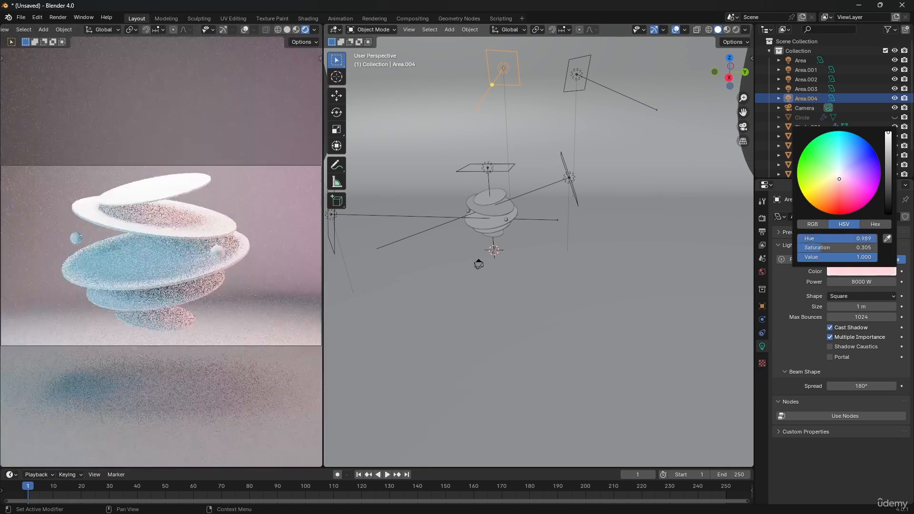
drag(839, 179, 838, 161)
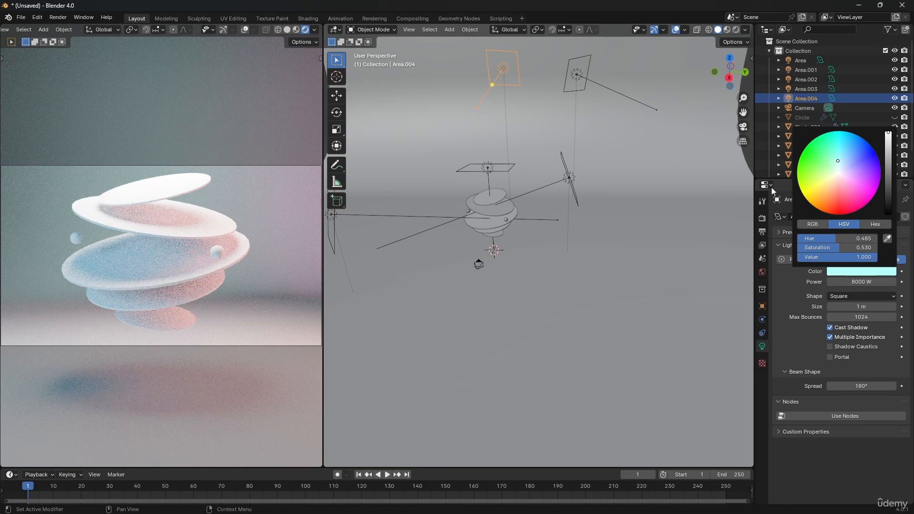
click(526, 281)
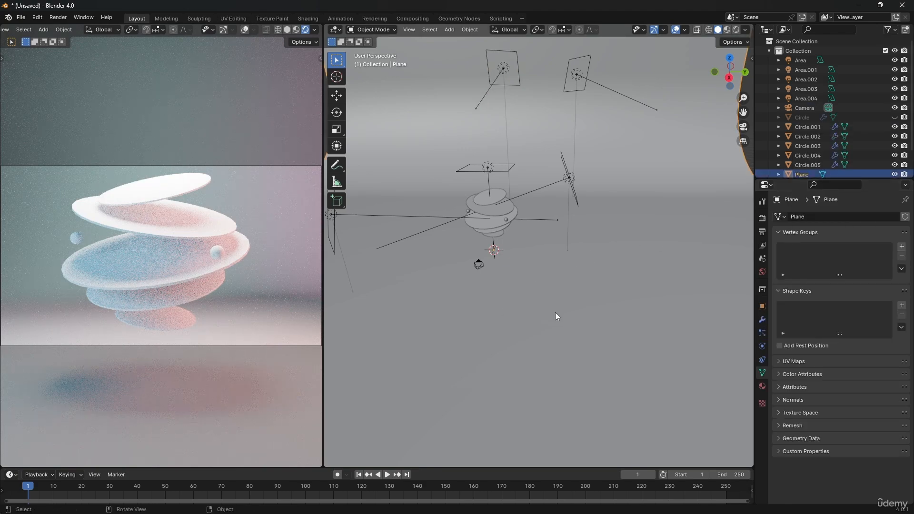
key(g)
key(z)
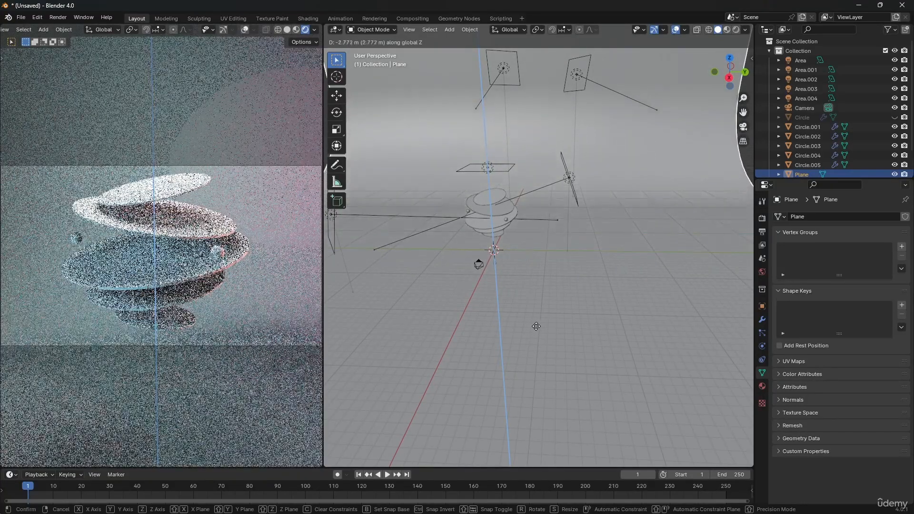
click(546, 337)
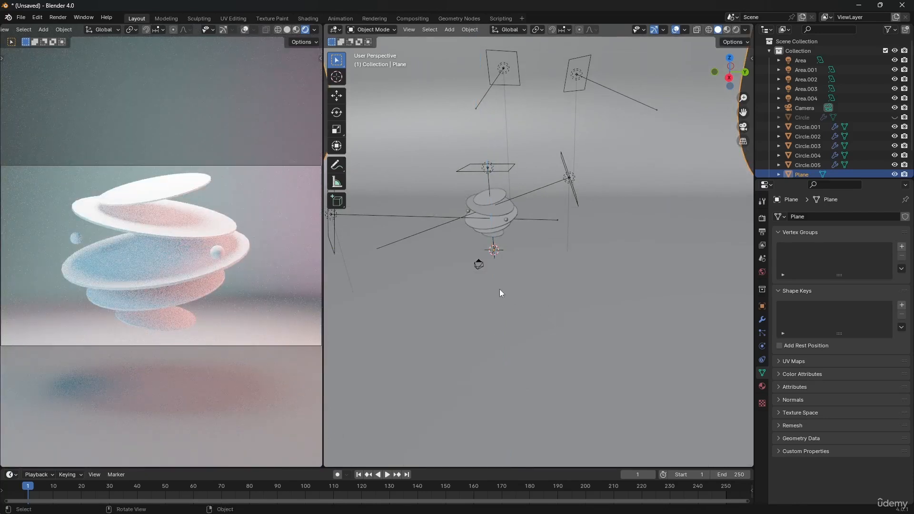
Render a still image from the camera, inspect the colored lighting on the discs and close the render window
drag(324, 269, 334, 272)
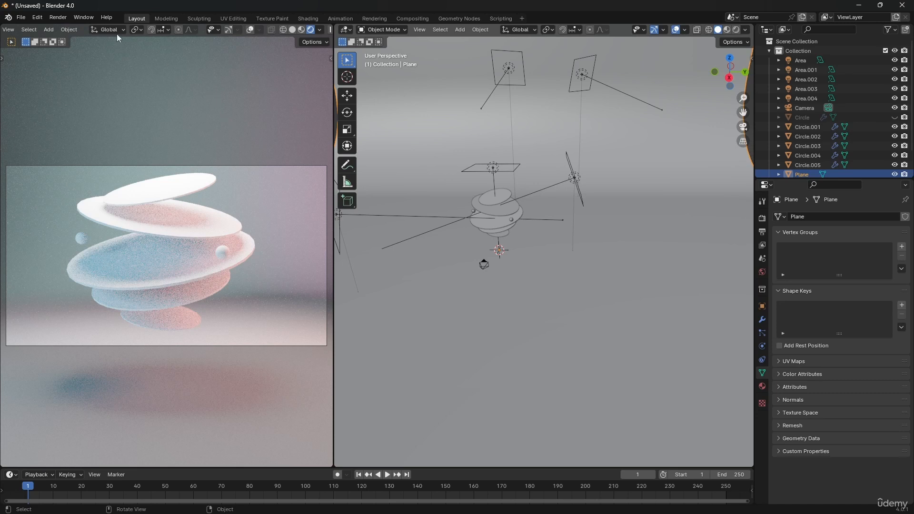
click(59, 18)
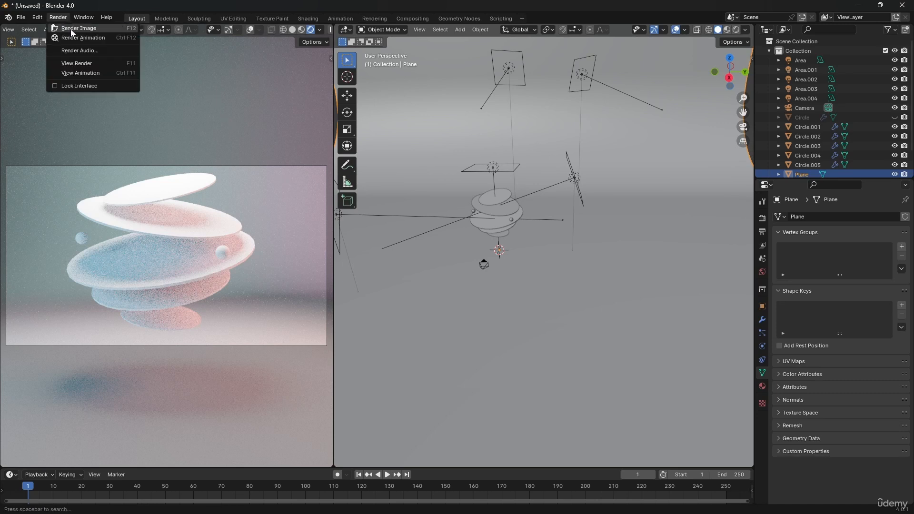
click(73, 30)
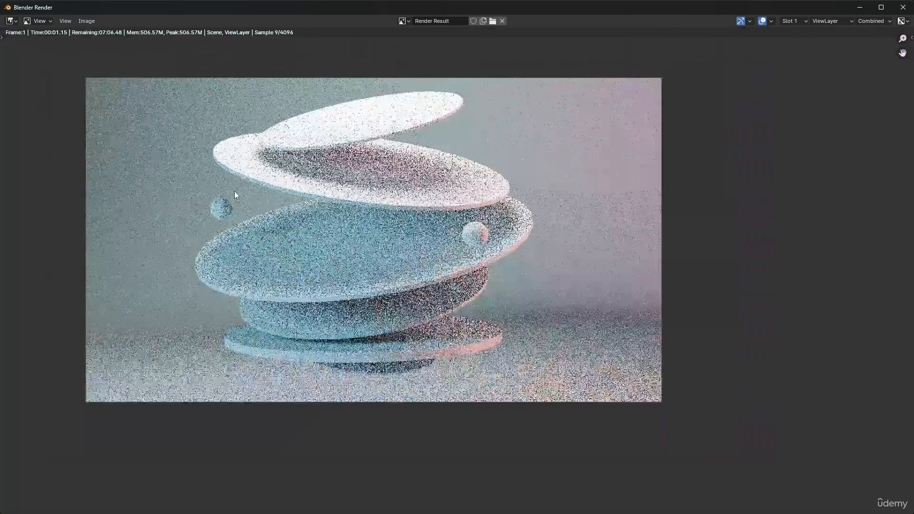
scroll(171, 164, up, 1)
scroll(175, 165, down, 1)
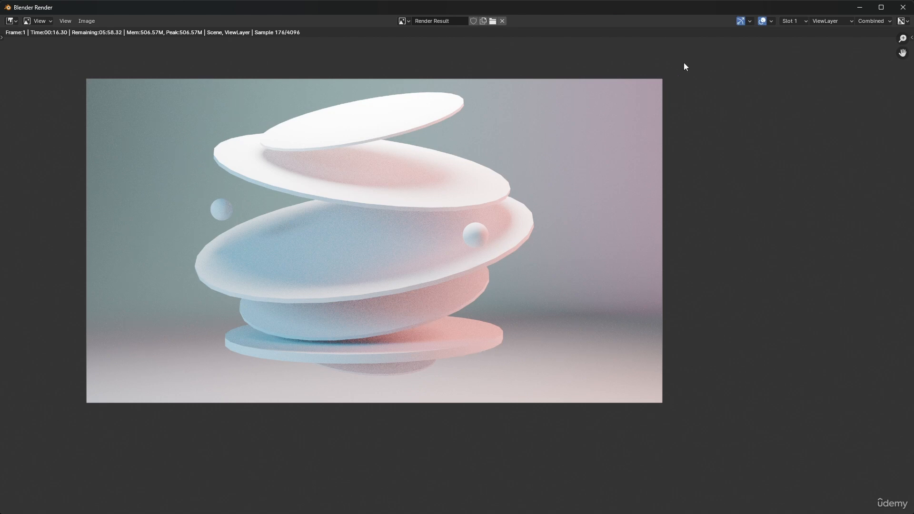
click(904, 7)
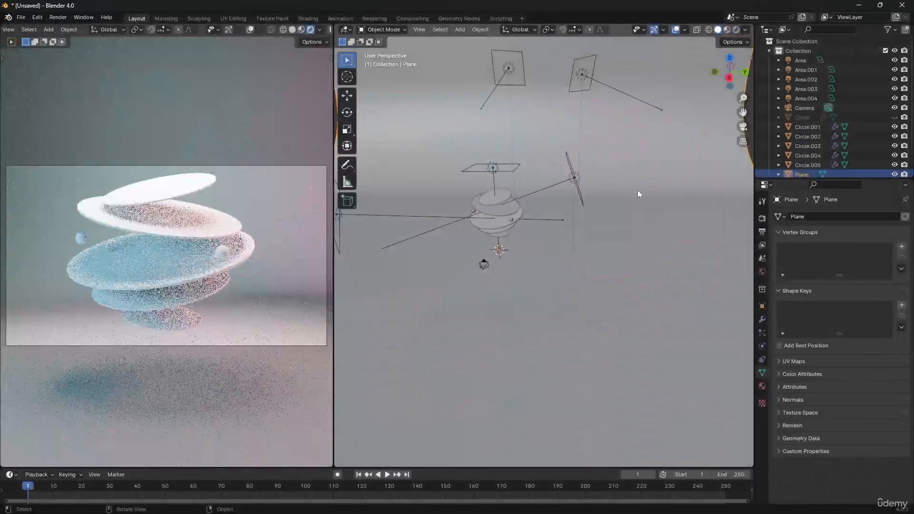
Set the maximum samples for the final Cycles render to 256
click(805, 118)
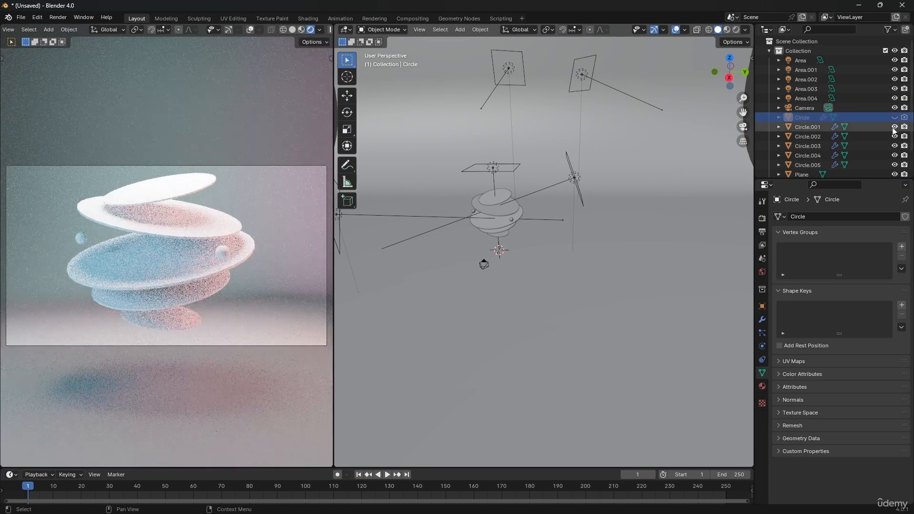
click(763, 218)
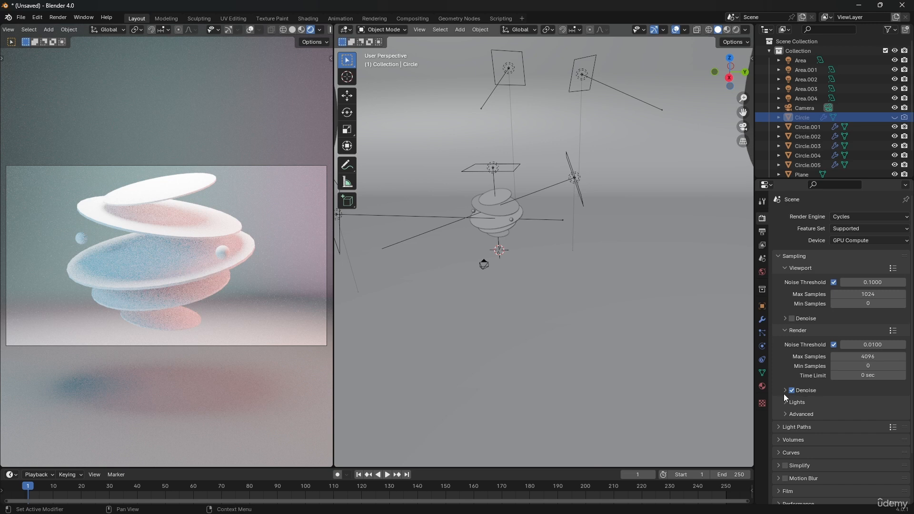
click(860, 357)
text(512)
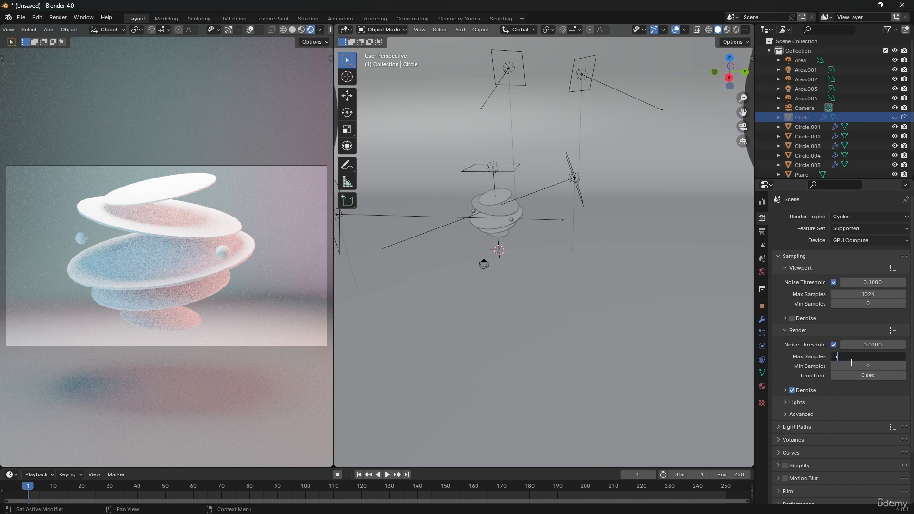
key(BackSpace)
key(BackSpace)
key(BackSpace)
text(256)
key(Return)
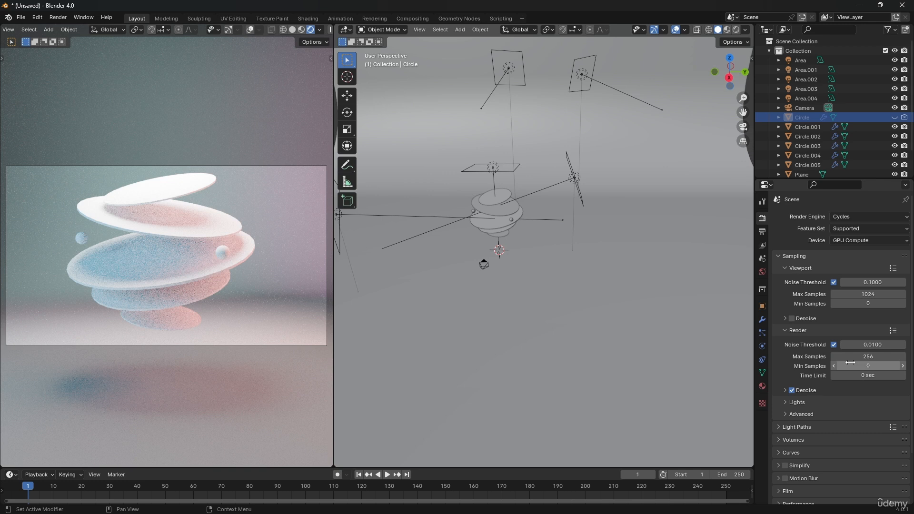
Render a new still image of the disc scene with the reduced sample count and open the image commands for the result
click(59, 18)
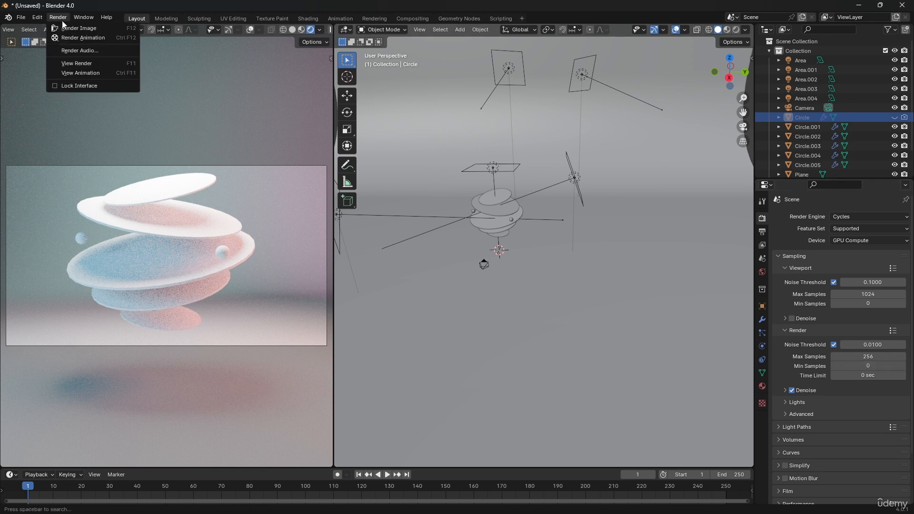
click(70, 29)
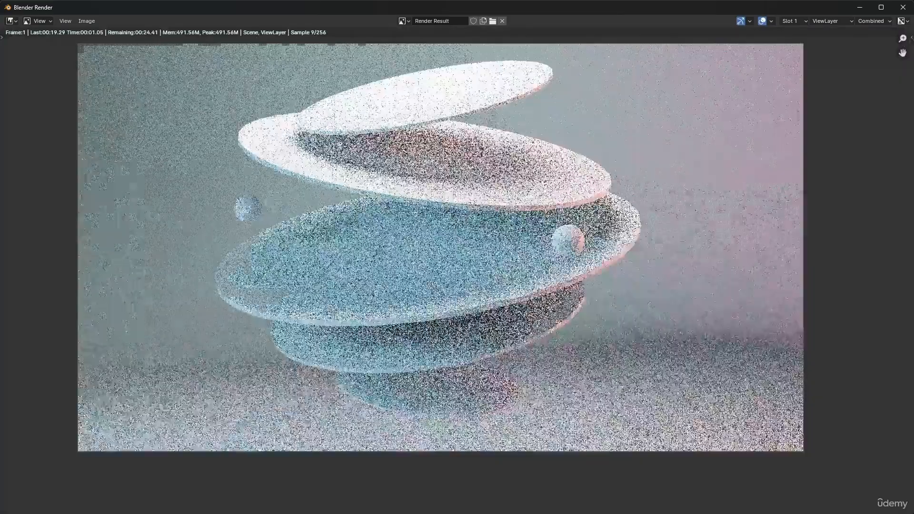
scroll(381, 180, down, 1)
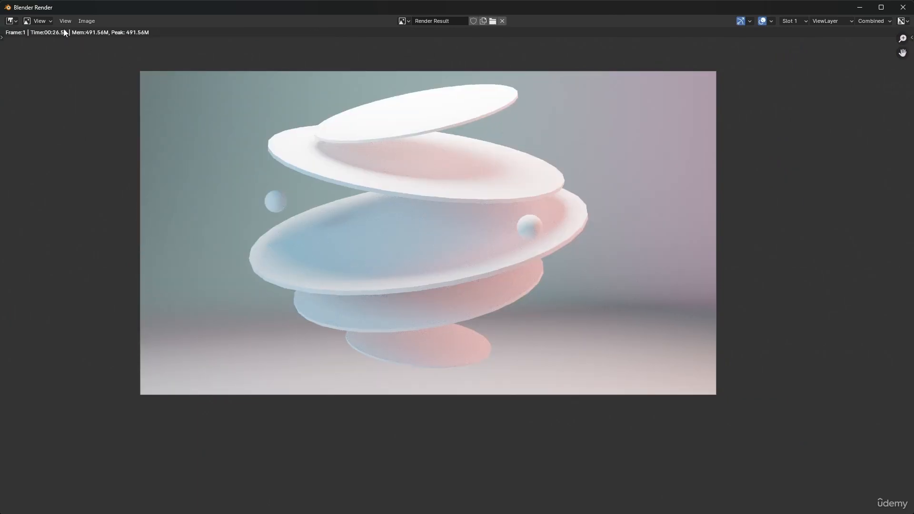
click(79, 21)
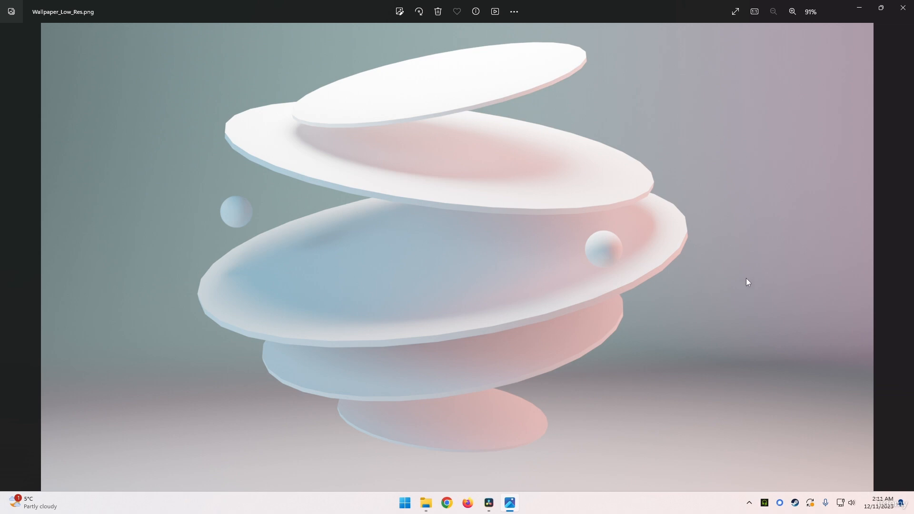
Minimize the image viewer to look at the render as desktop wallpaper, and restore Wallpaper_Low_Res.png in the viewer
click(861, 8)
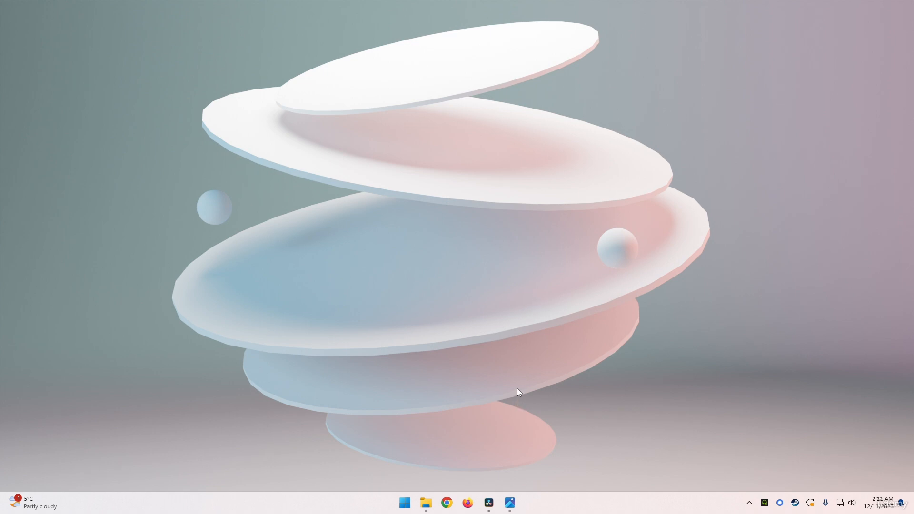
click(511, 502)
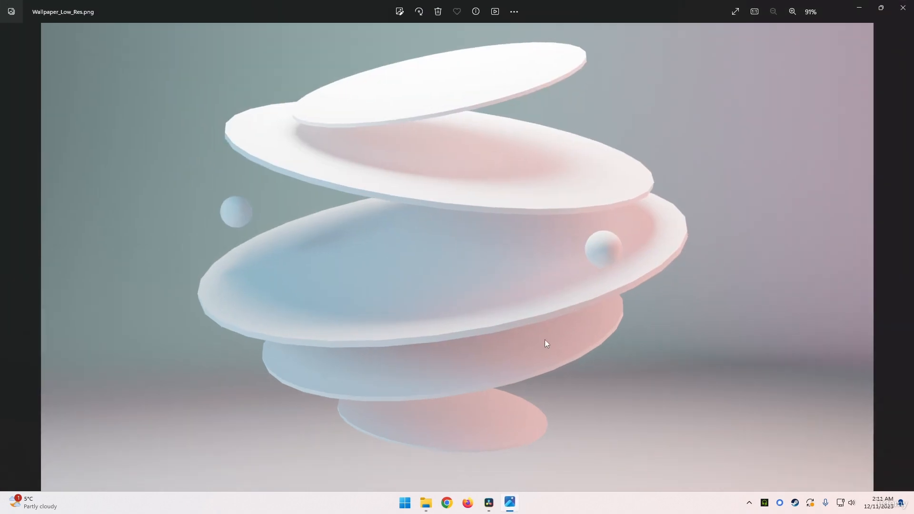